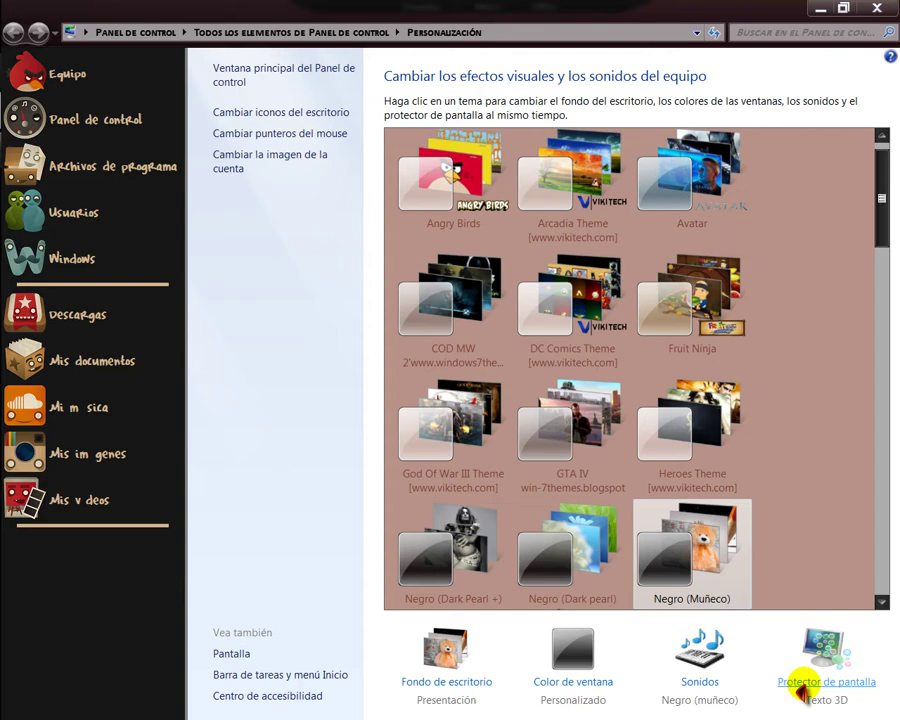
# Open the screen saver settings, preview the Texto 3D screen saver full screen, and close the settings without changes
pyautogui.click(800, 688)
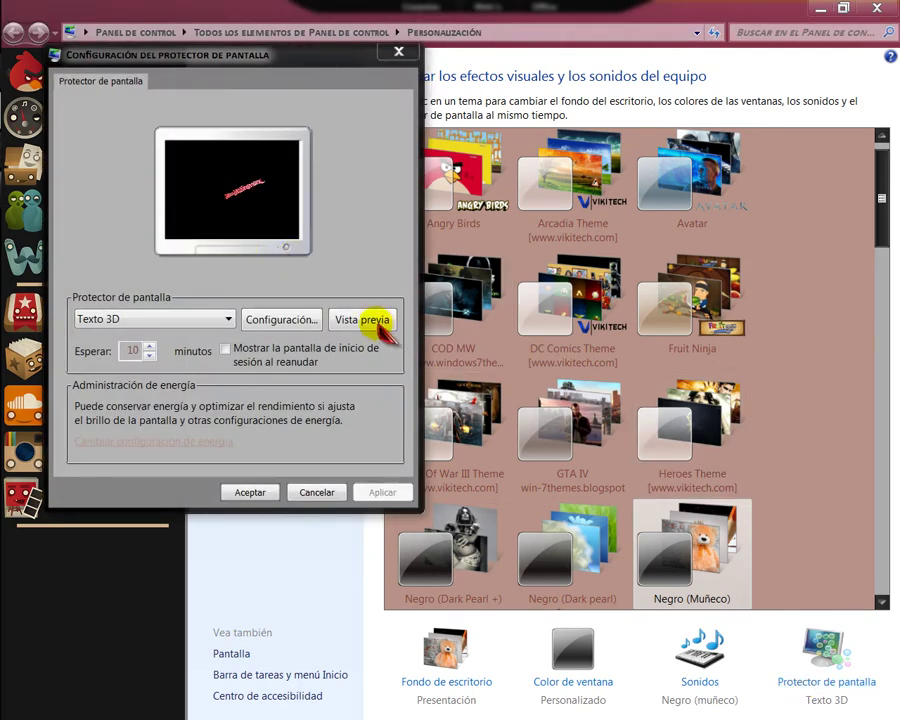
pyautogui.click(363, 319)
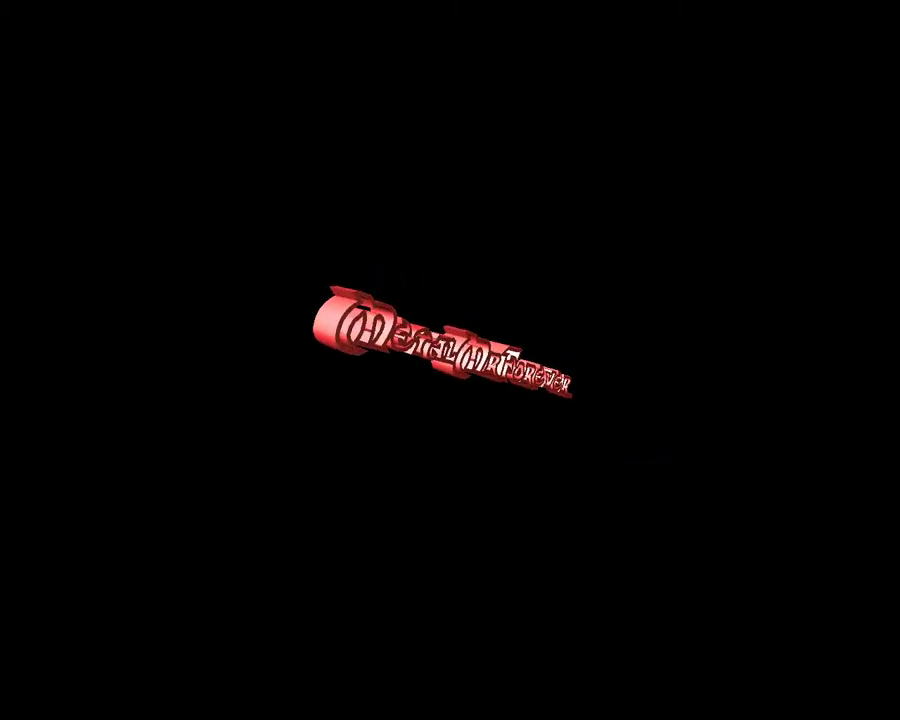
pyautogui.click(560, 240)
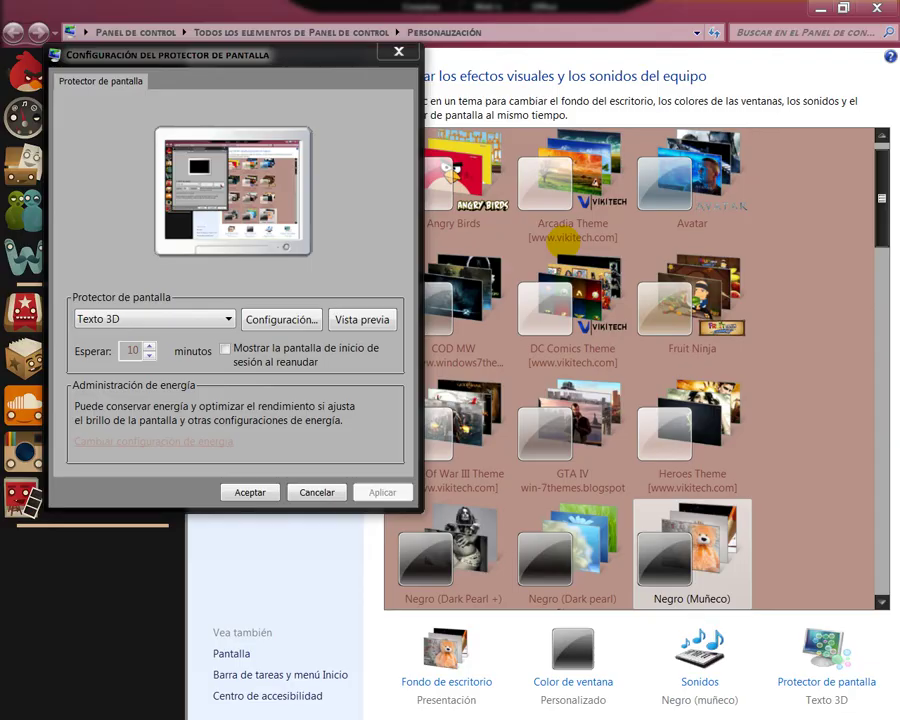
pyautogui.click(318, 492)
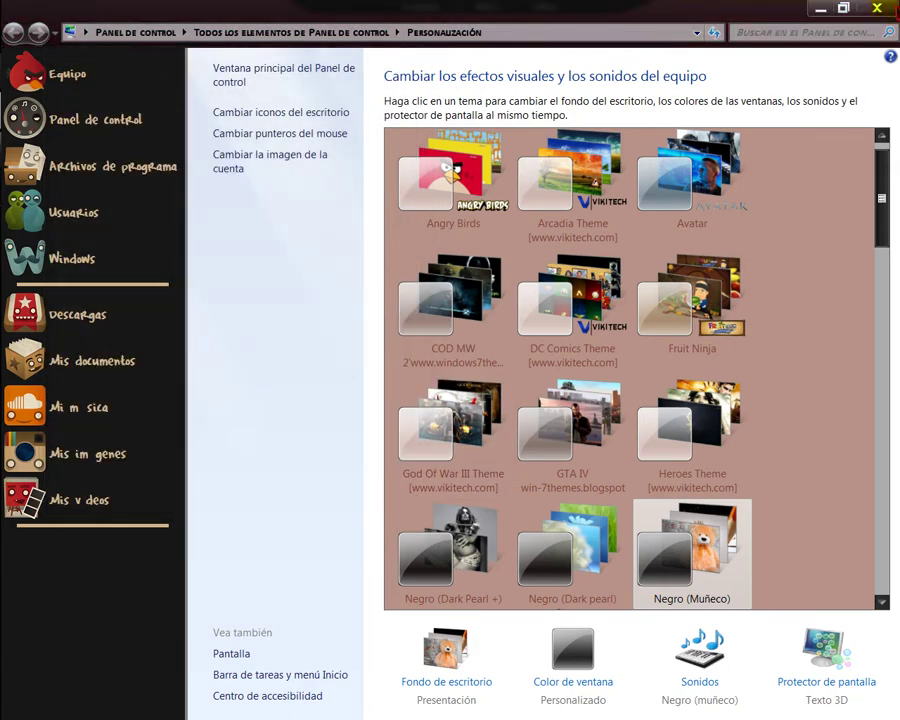
pyautogui.click(880, 8)
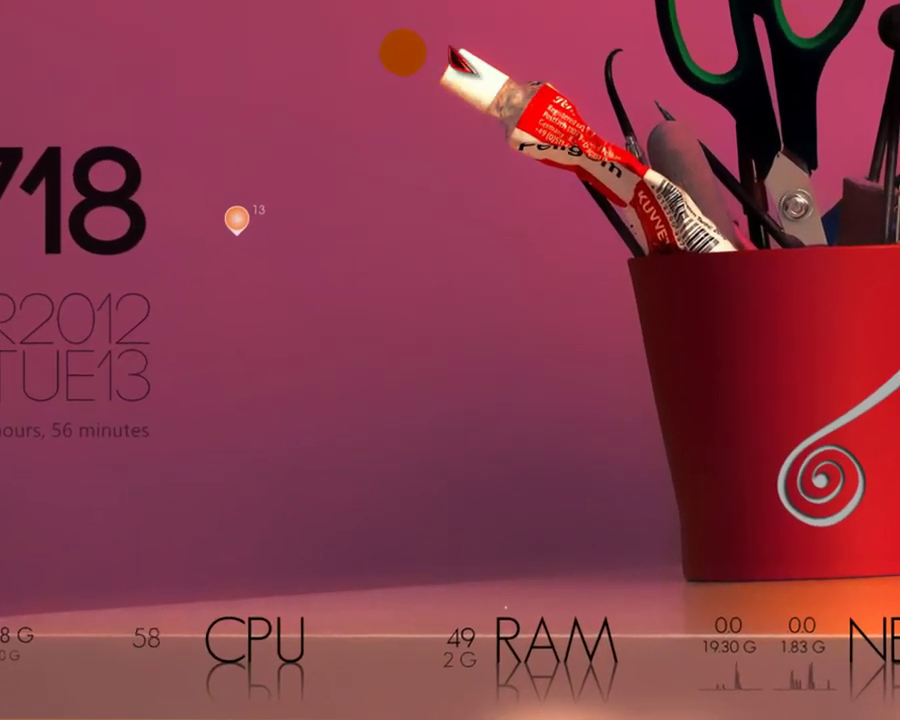
# Open the screen saver settings from the desktop's personalization options and select the Texto 3D screen saver
pyautogui.rightClick(380, 70)
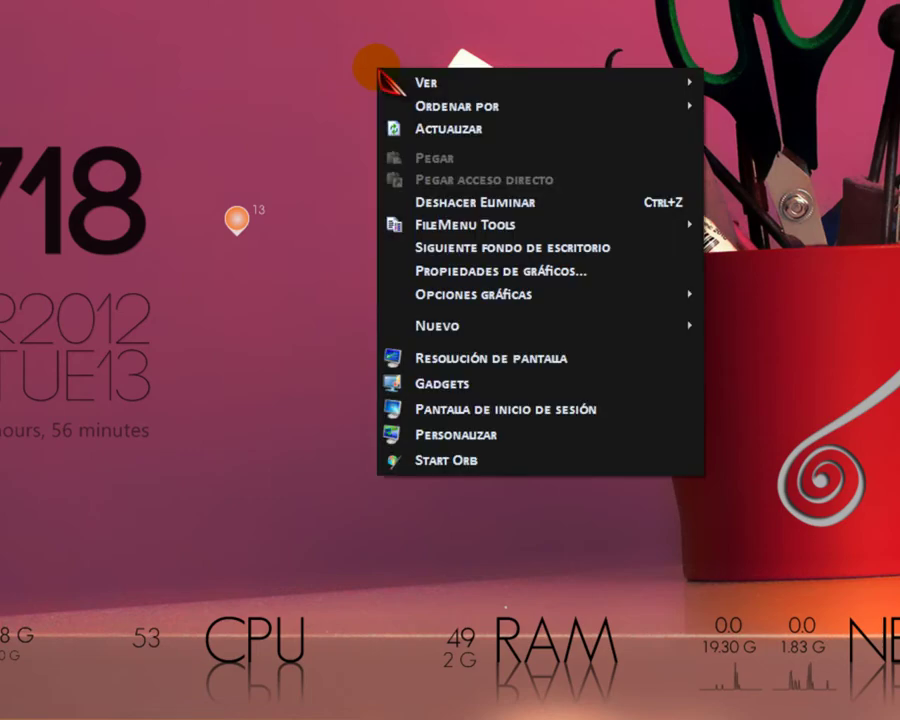
pyautogui.click(490, 436)
pyautogui.click(500, 508)
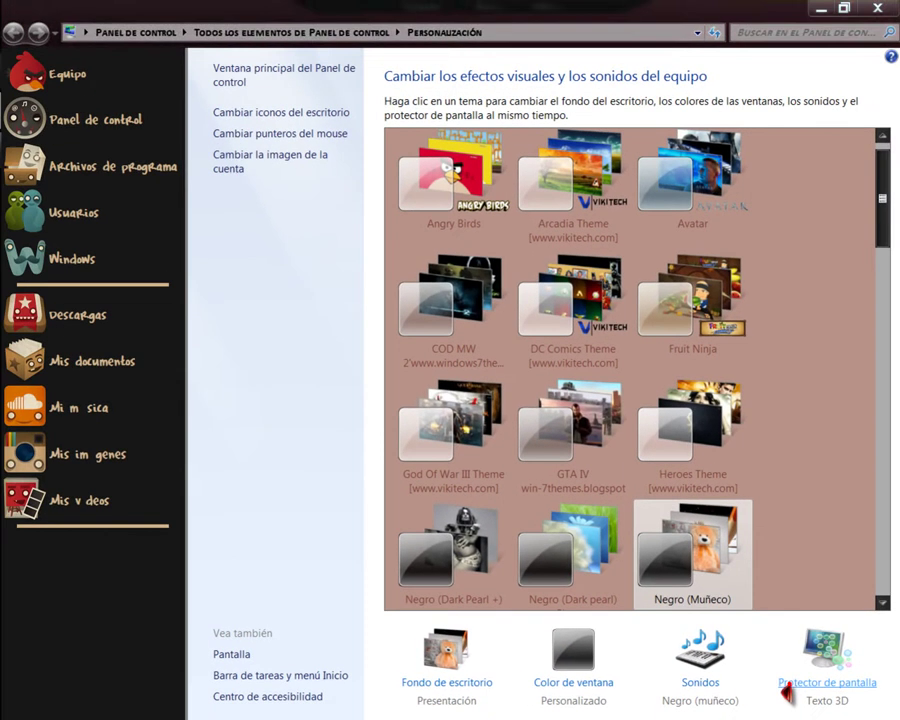
pyautogui.click(758, 652)
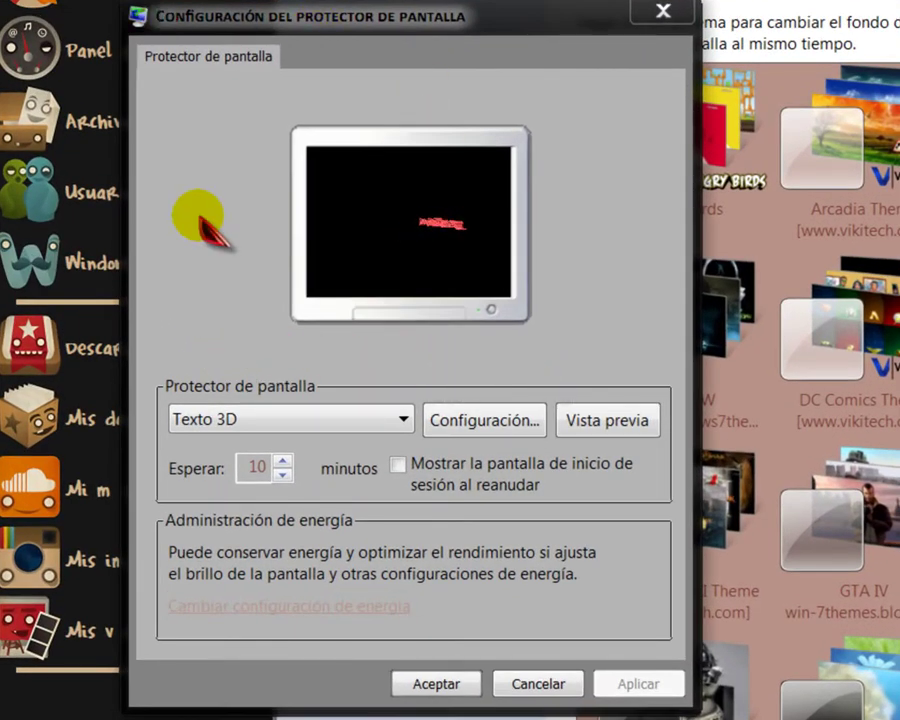
pyautogui.click(405, 420)
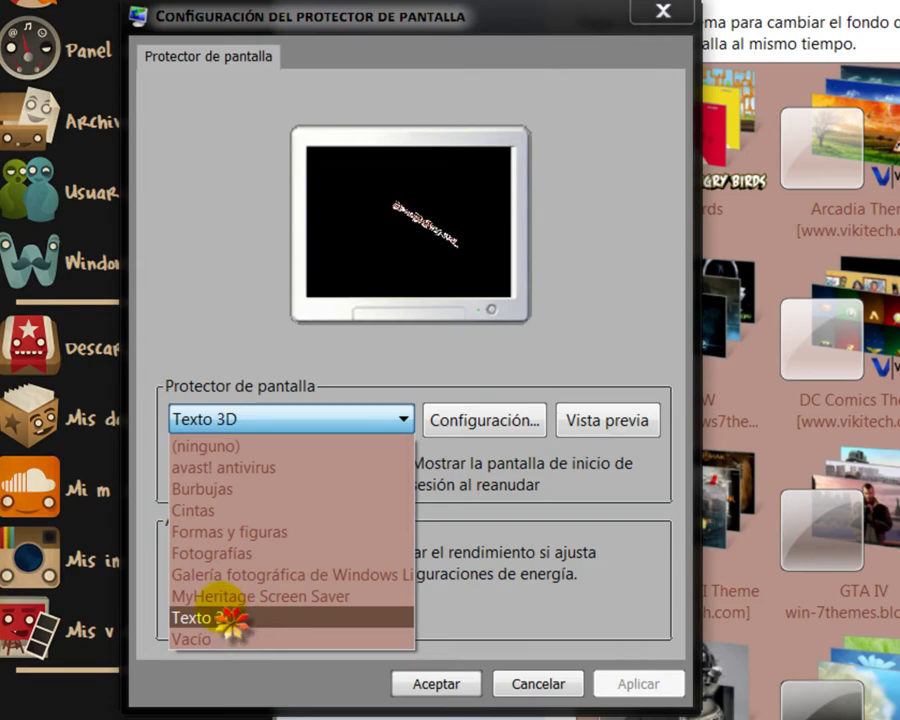
pyautogui.click(229, 620)
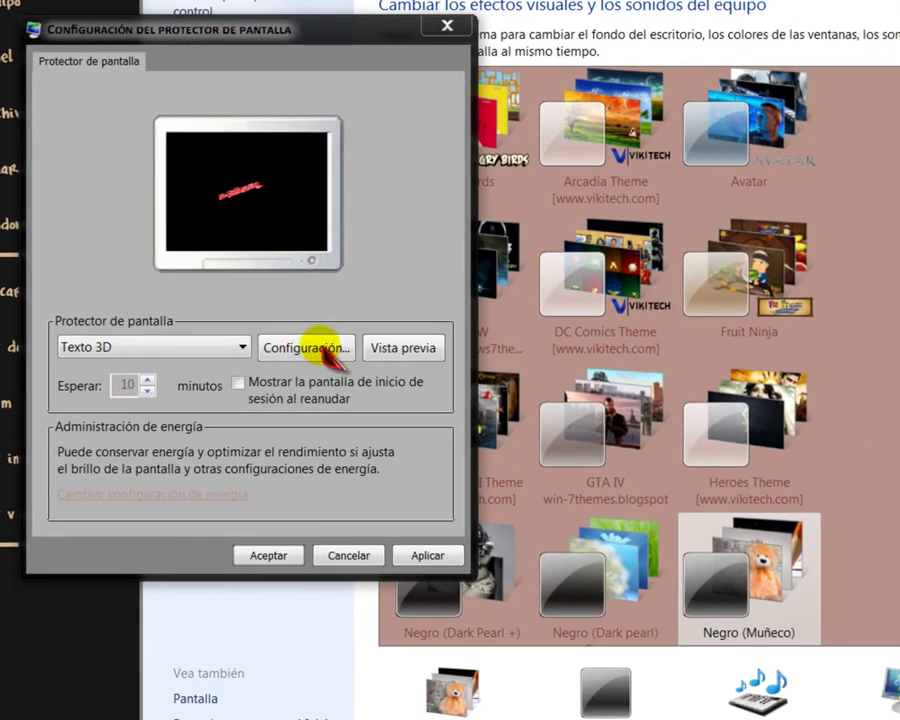
# Open the 3D text configuration, examine the custom text, and browse the available fonts without changing the font
pyautogui.click(310, 350)
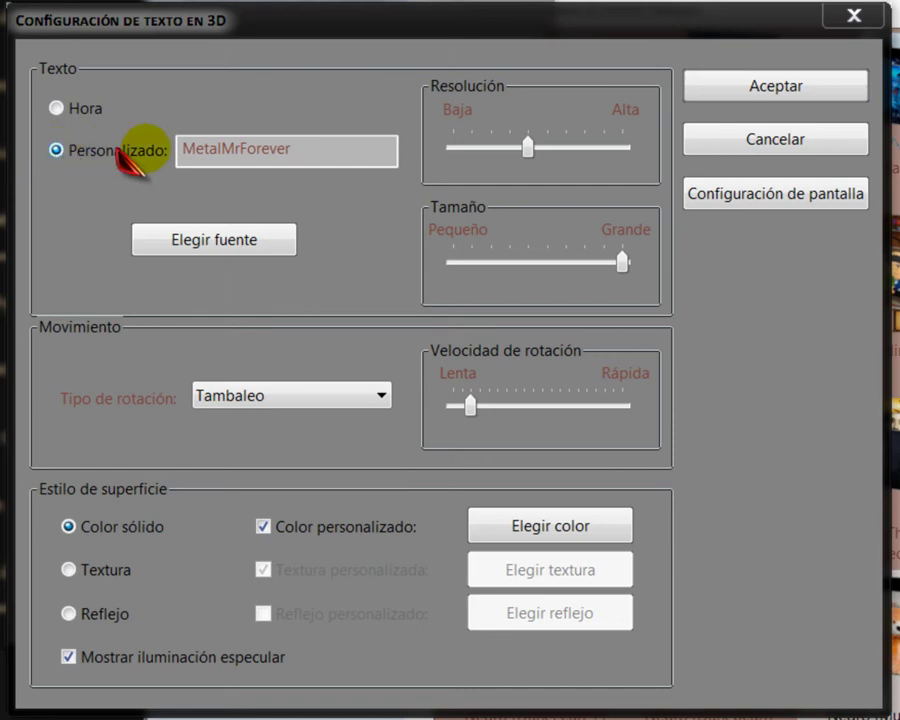
pyautogui.click(291, 150)
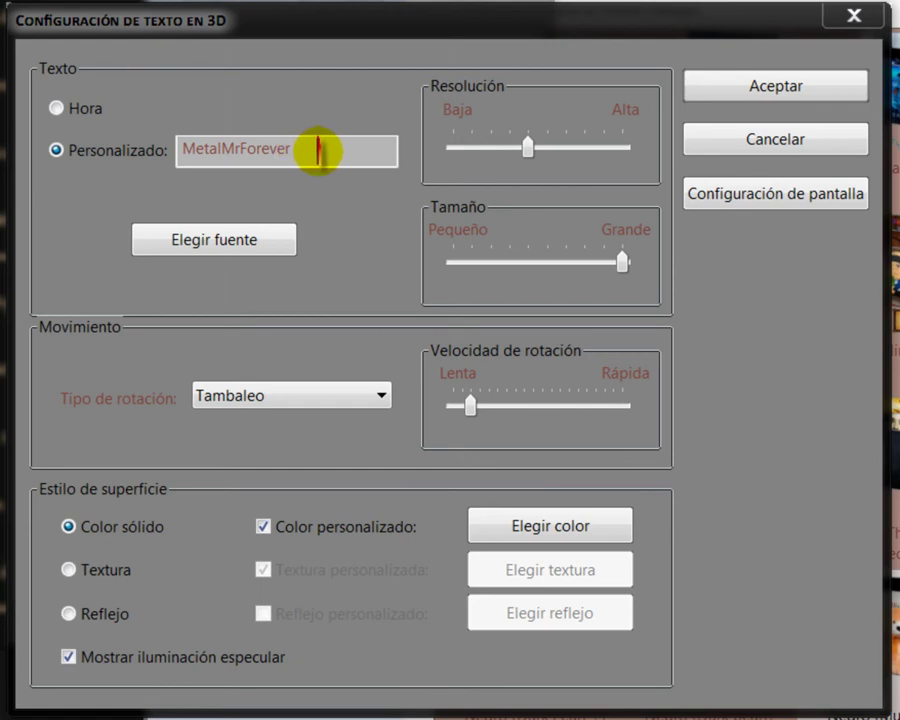
pyautogui.doubleClick(307, 145)
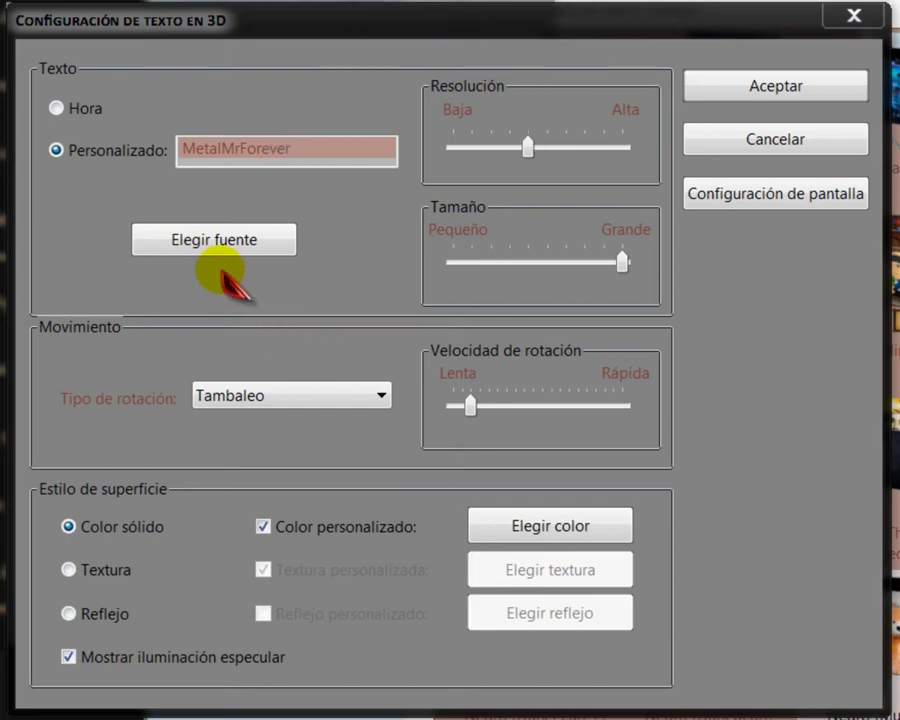
pyautogui.click(199, 247)
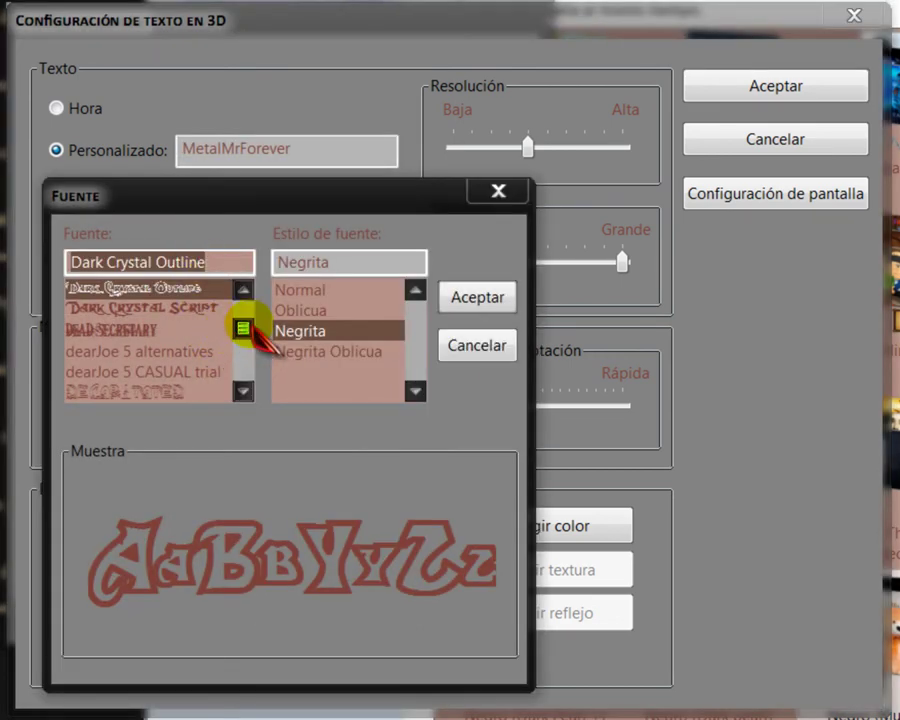
pyautogui.moveTo(244, 330); pyautogui.dragTo(243, 350)
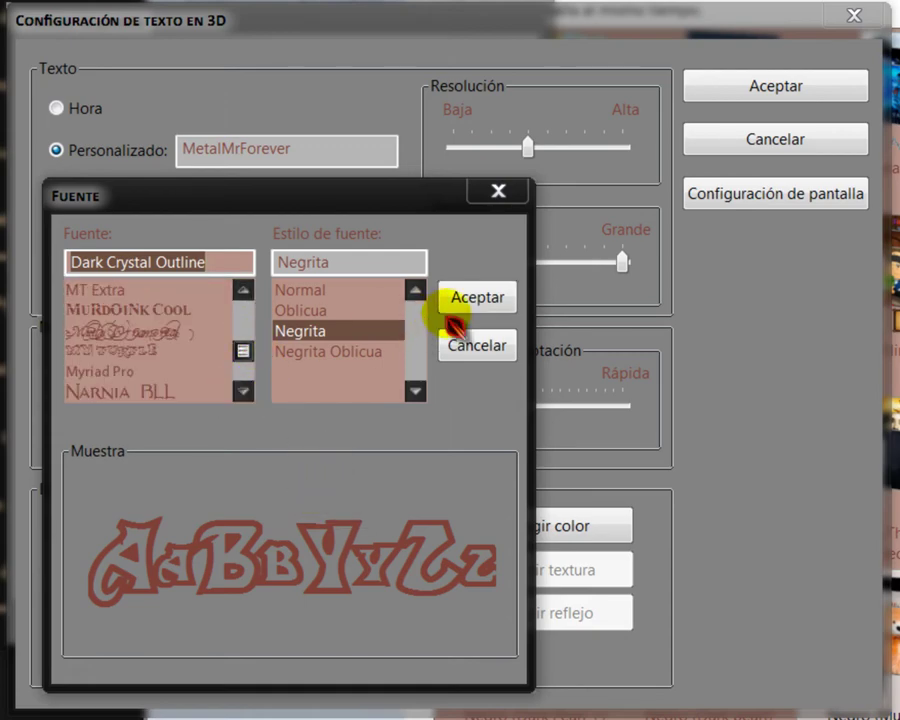
pyautogui.click(498, 195)
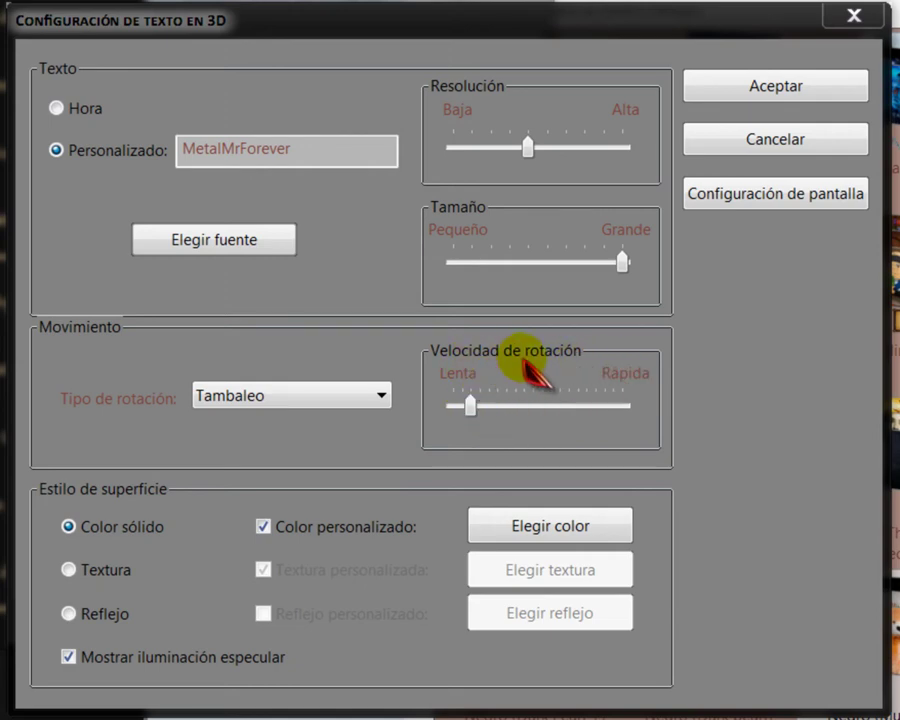
# Set the 3D text's rotation type to Girar, accept the configuration and preview the screen saver
pyautogui.click(381, 397)
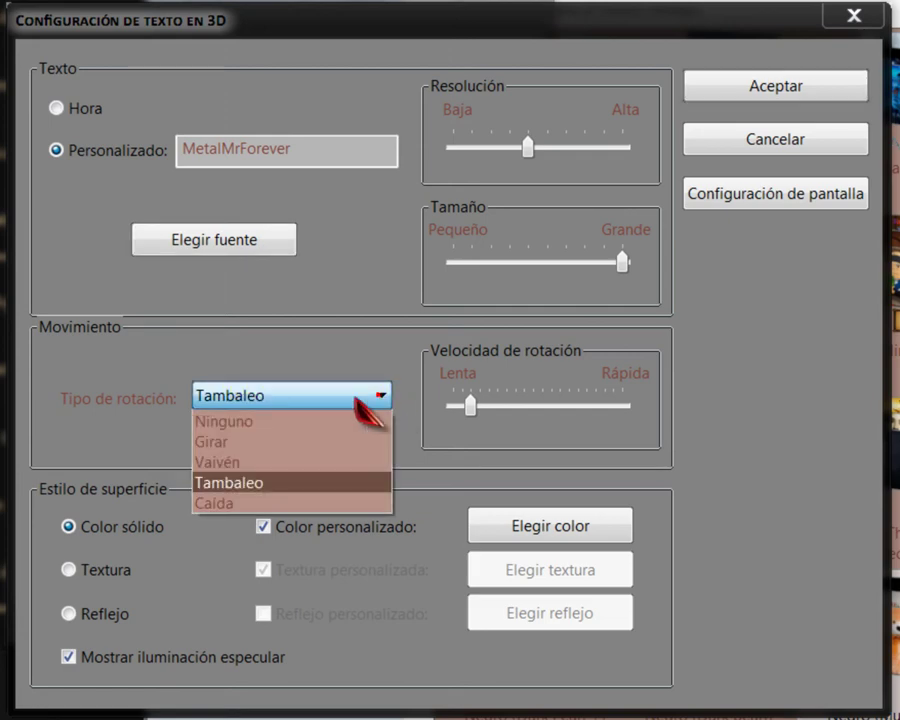
pyautogui.click(215, 442)
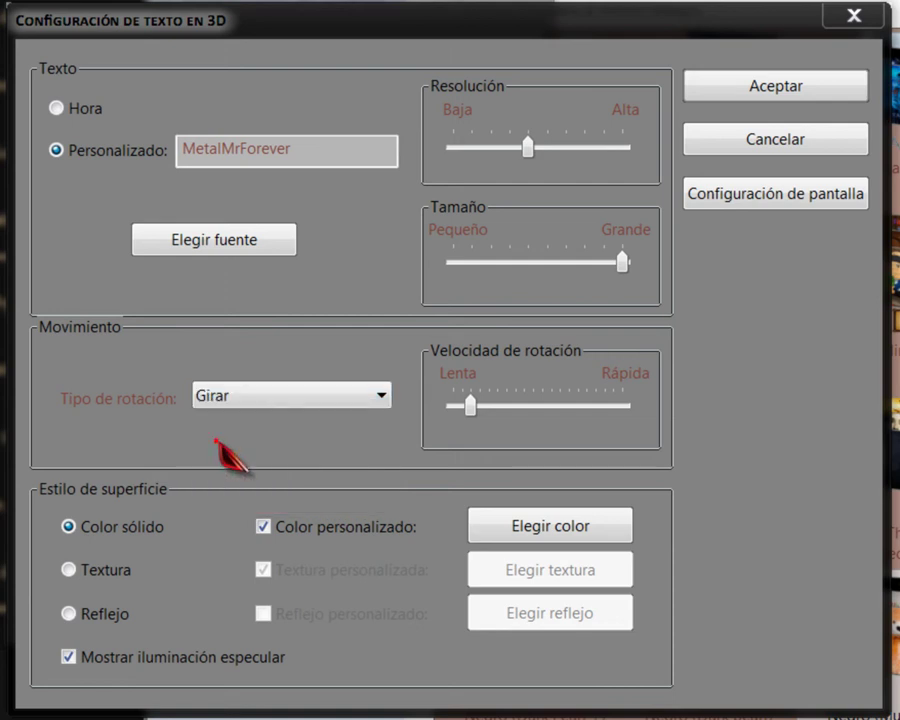
pyautogui.click(788, 88)
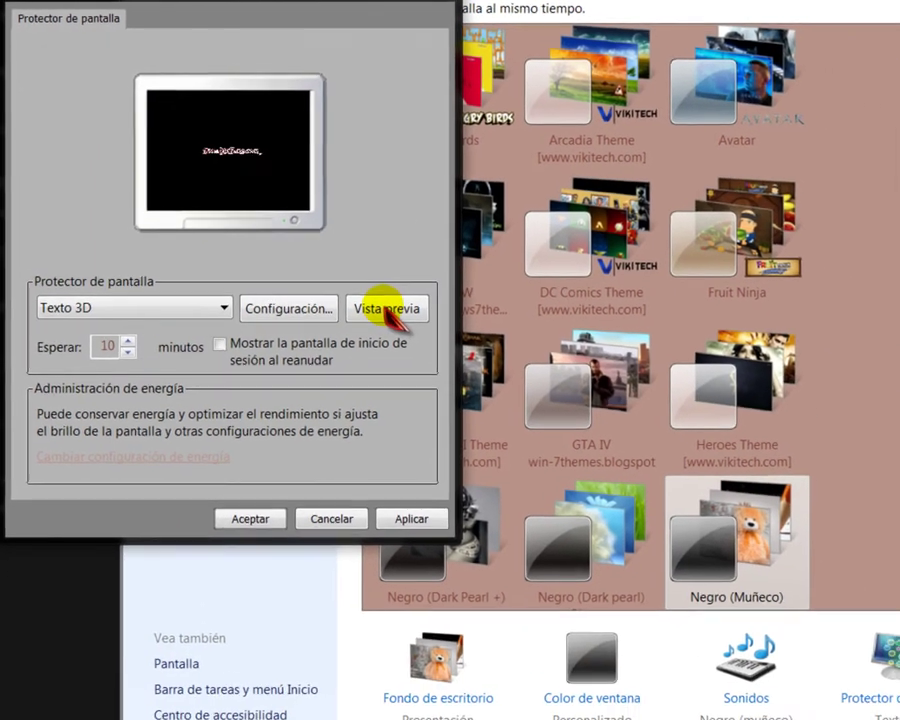
pyautogui.click(385, 305)
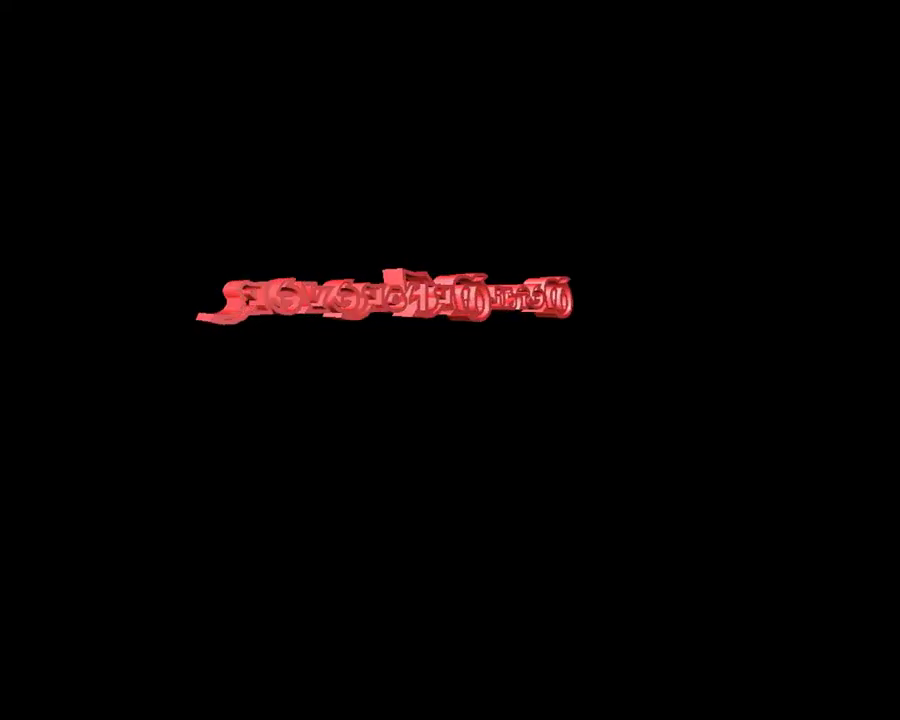
pyautogui.moveTo(482, 297)
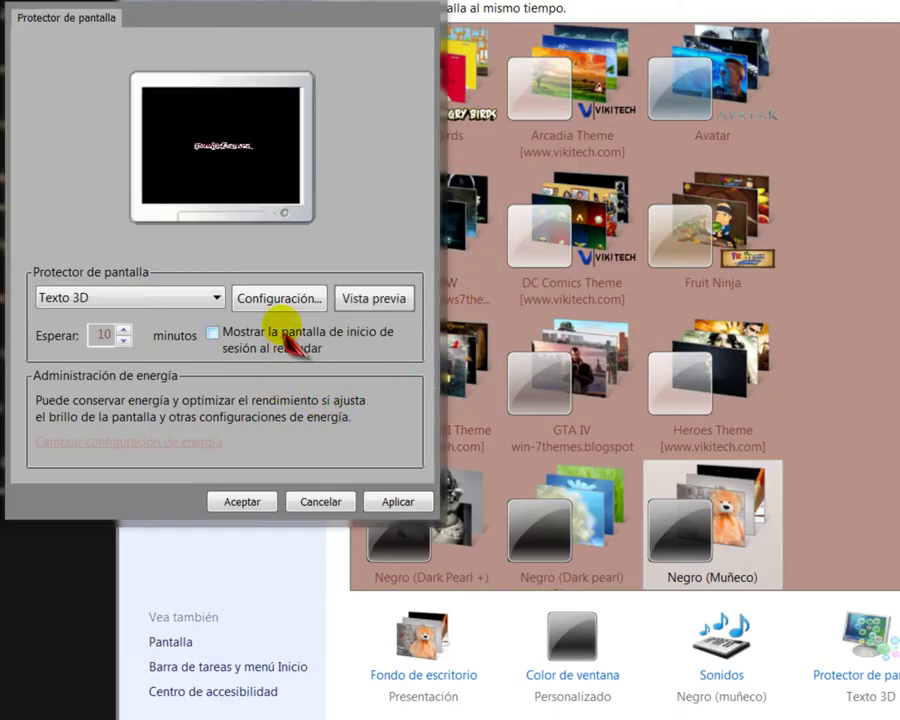
# Revisit the 3D text configuration and preview the rotating text full screen again
pyautogui.click(281, 299)
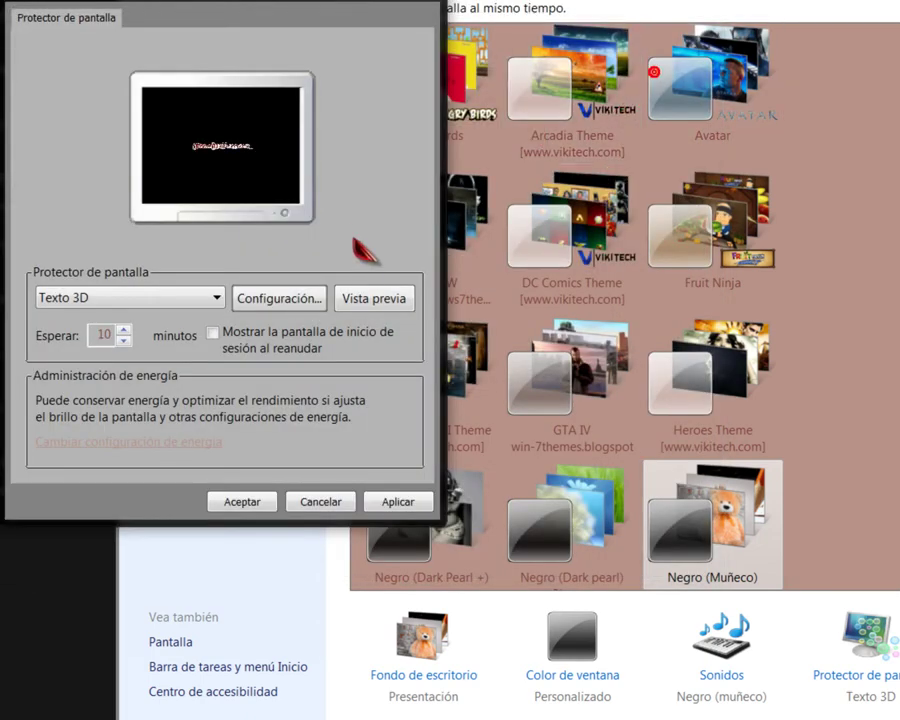
pyautogui.click(368, 298)
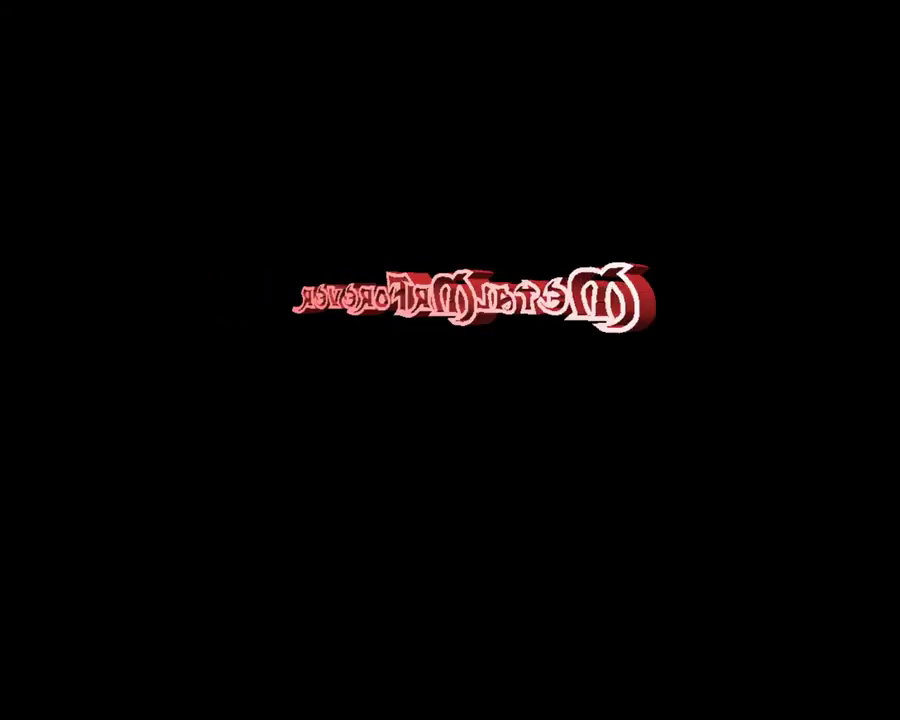
pyautogui.click(338, 288)
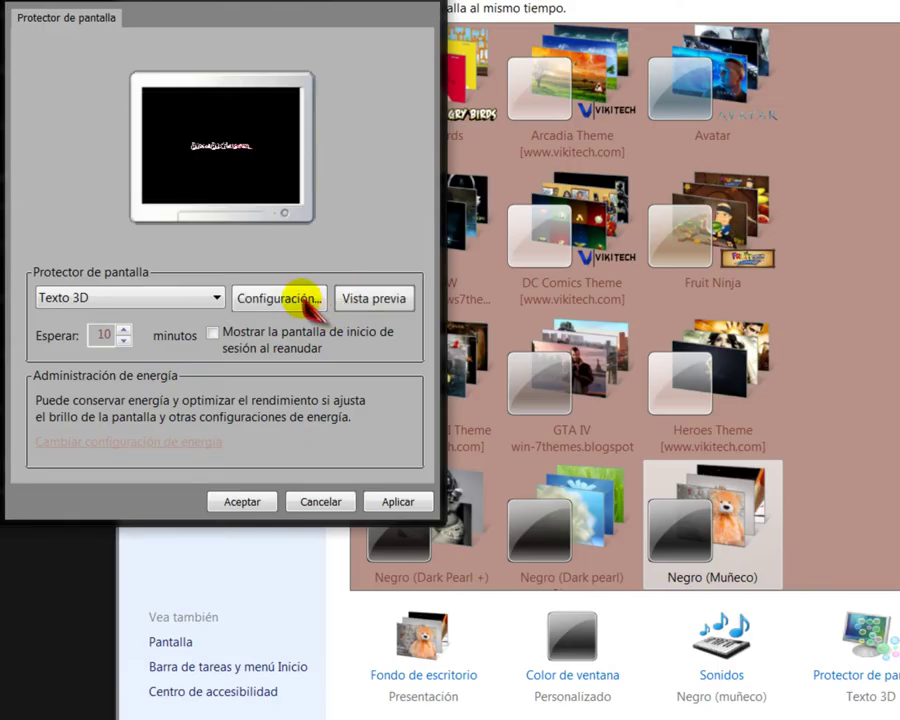
# Set the 3D text's rotation type to Vaivén, accept the configuration and preview the screen saver
pyautogui.click(302, 299)
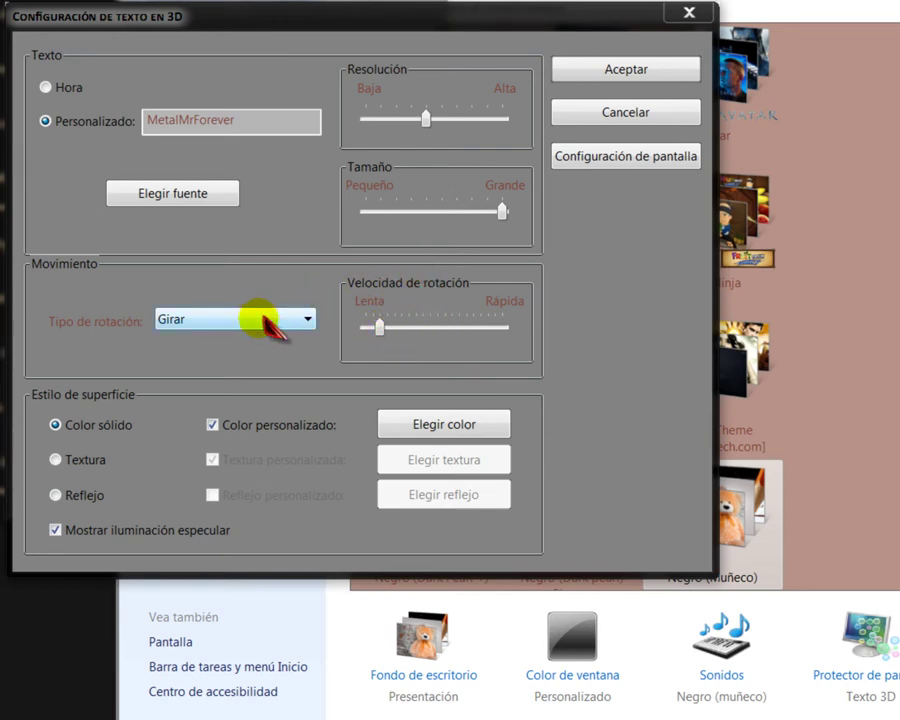
pyautogui.click(309, 319)
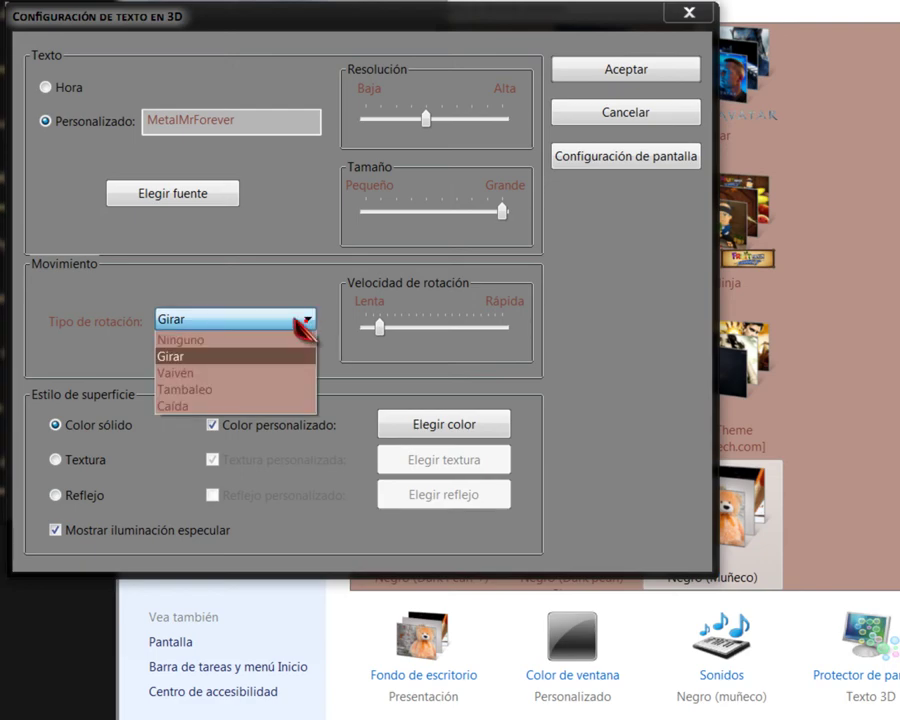
pyautogui.click(178, 372)
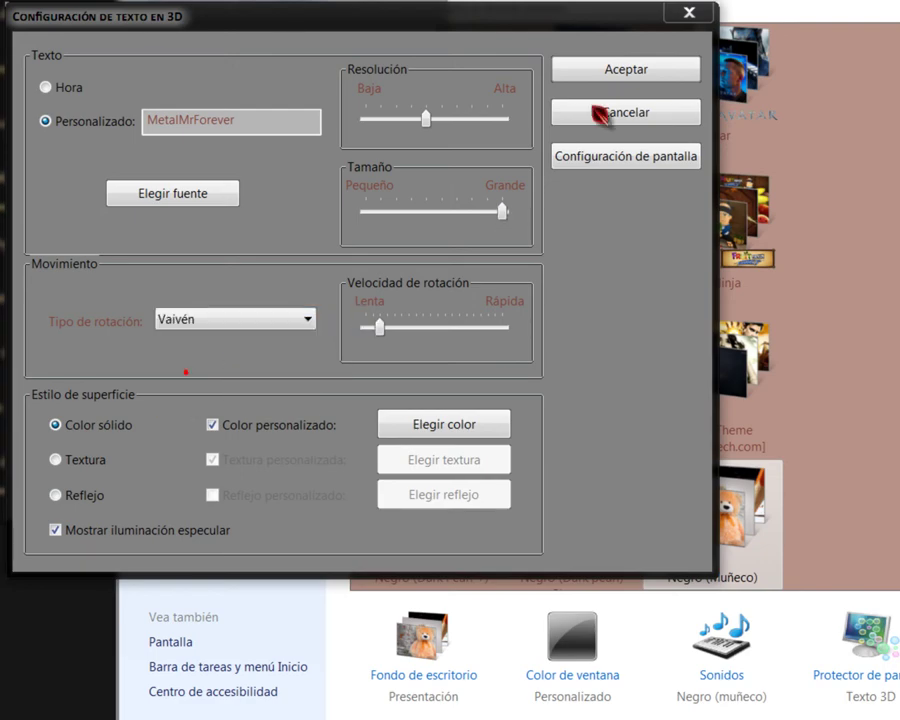
pyautogui.click(615, 70)
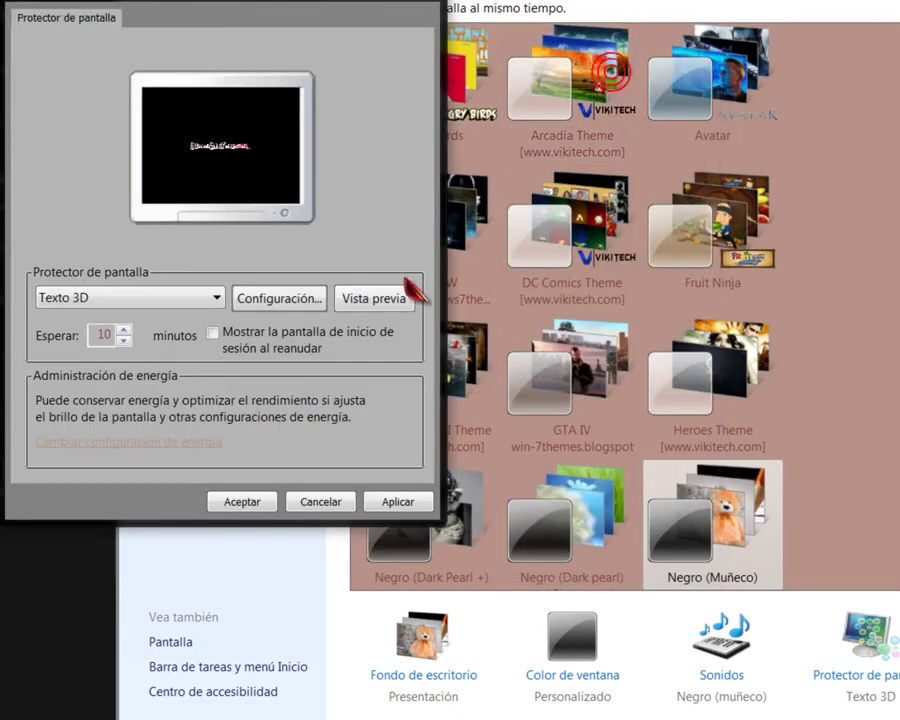
pyautogui.click(370, 298)
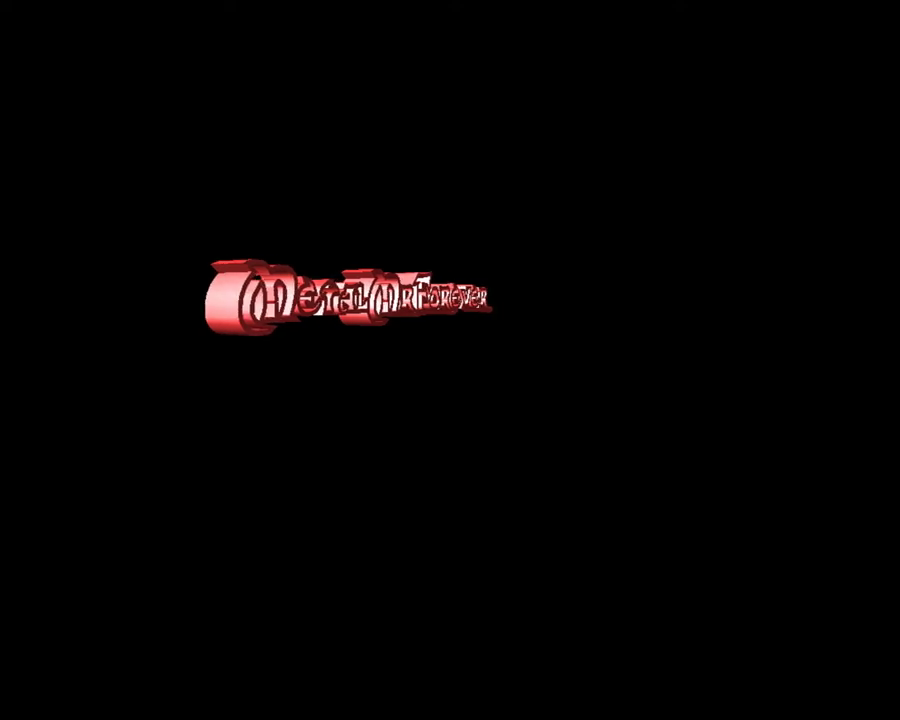
pyautogui.click(483, 297)
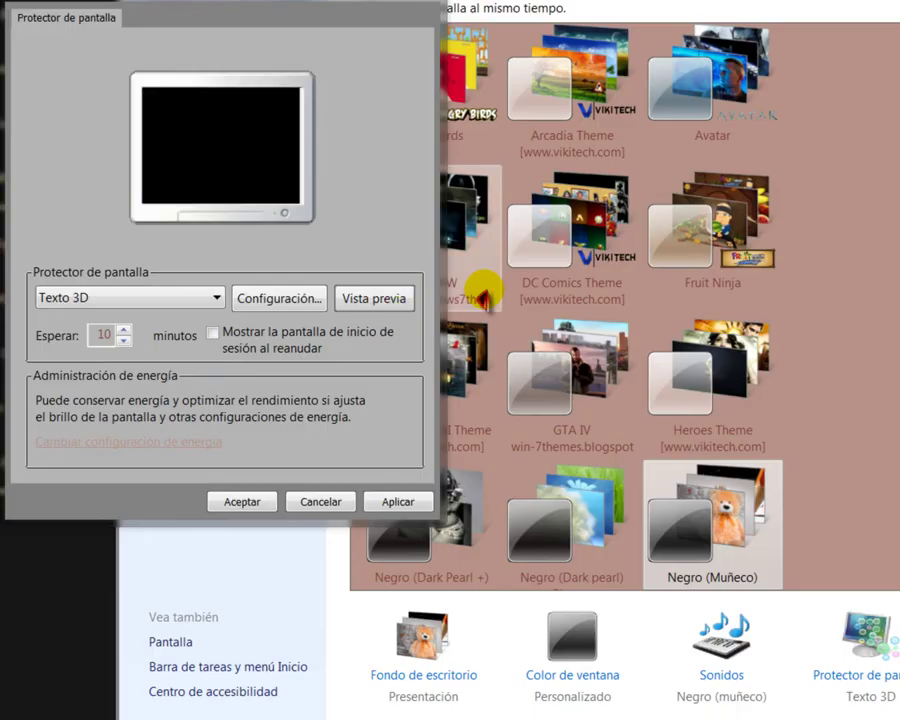
# Raise the 3D text's rotation speed to about the middle of its range, accept it and preview the screen saver
pyautogui.click(316, 297)
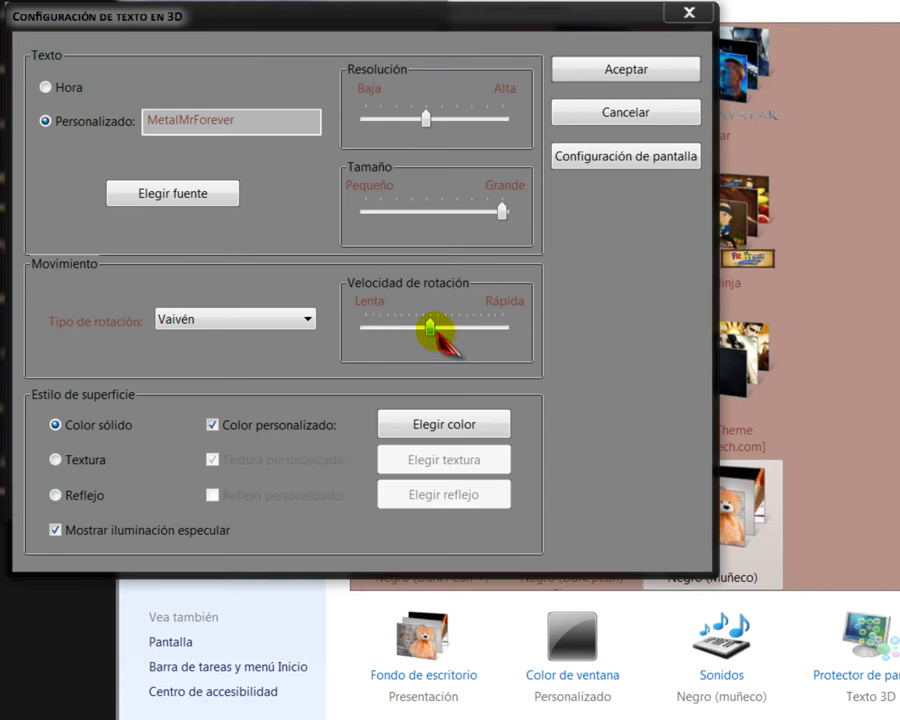
pyautogui.click(615, 70)
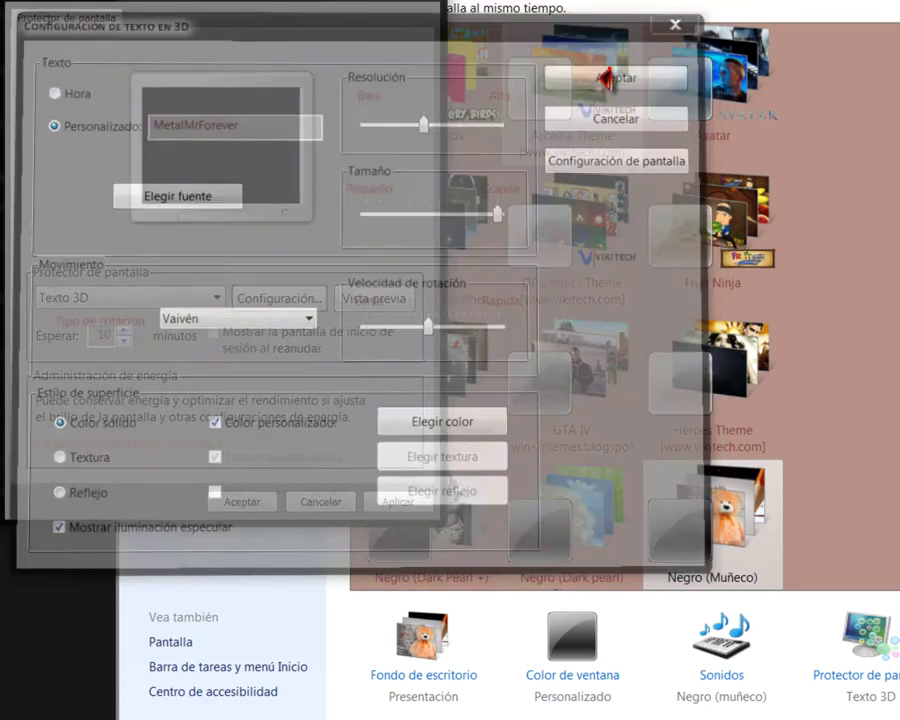
pyautogui.click(375, 301)
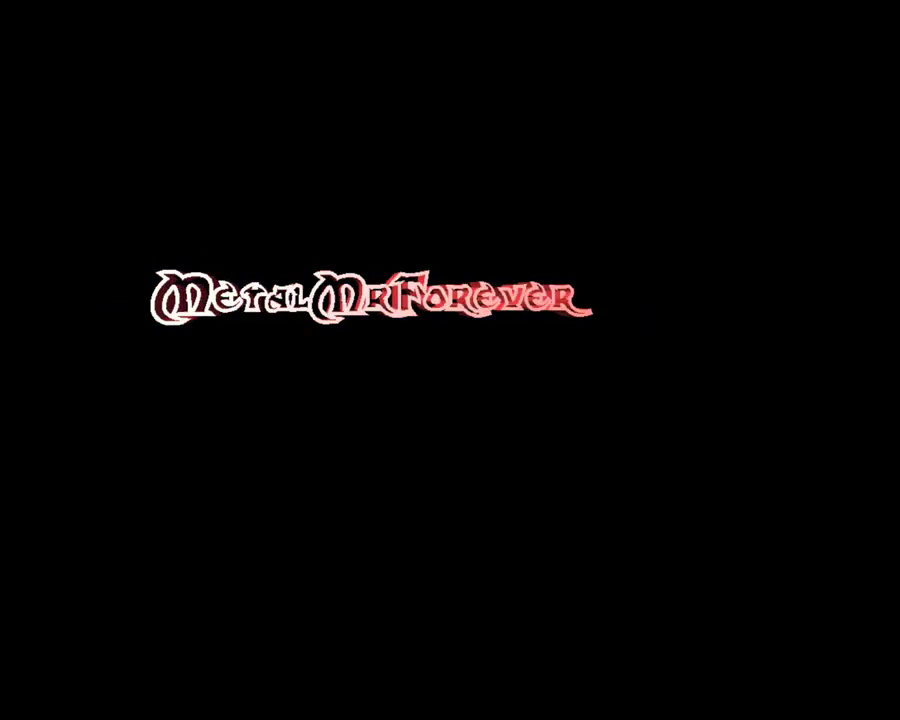
pyautogui.moveTo(415, 285)
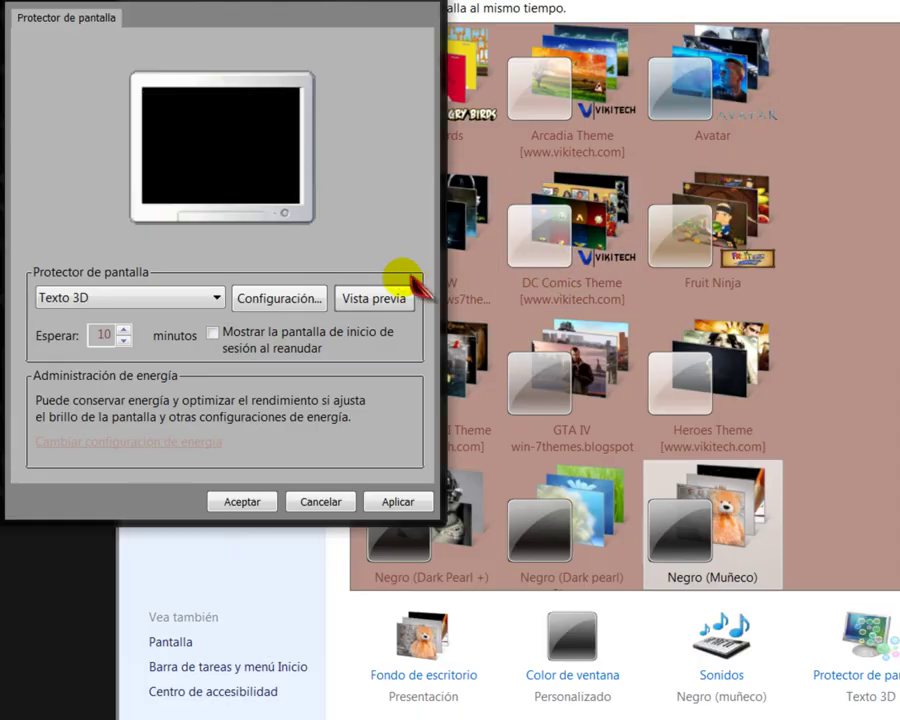
# Set the 3D text's rotation type to Tambaleo, accept the configuration and preview the screen saver
pyautogui.click(290, 298)
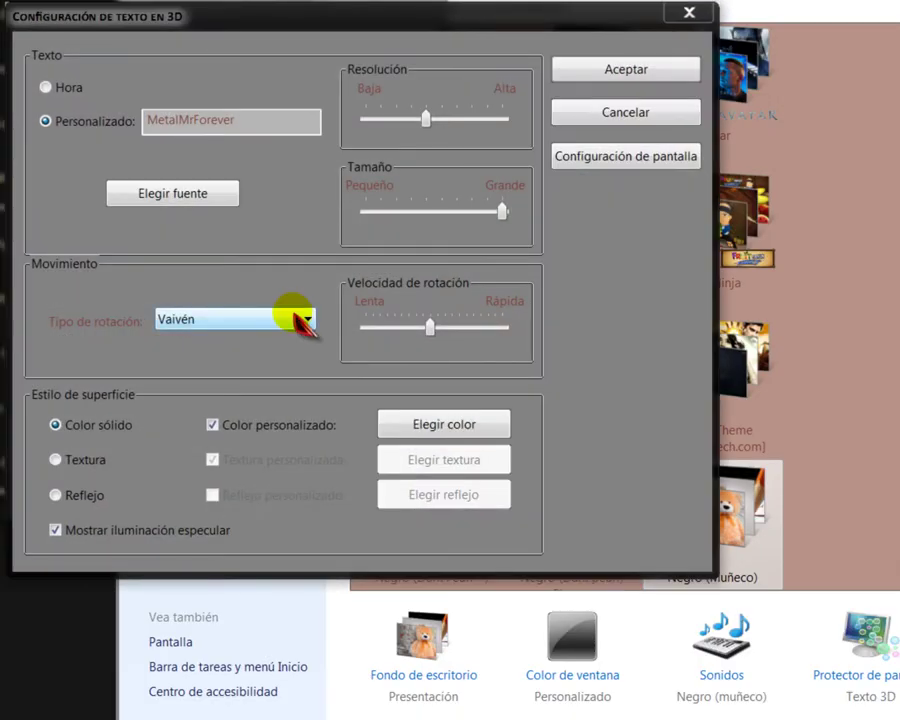
pyautogui.click(307, 321)
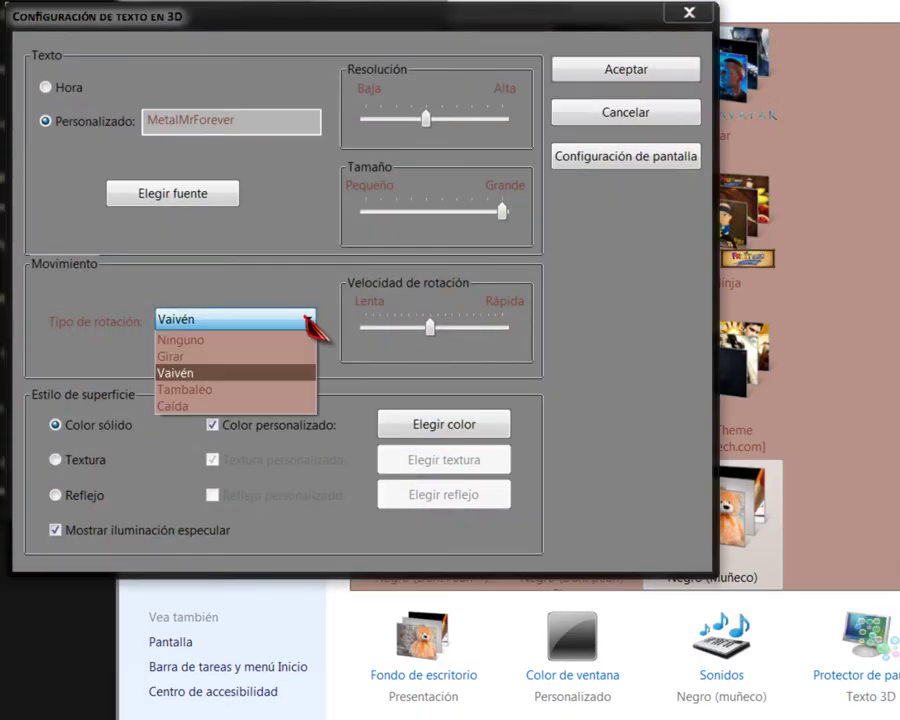
pyautogui.click(218, 386)
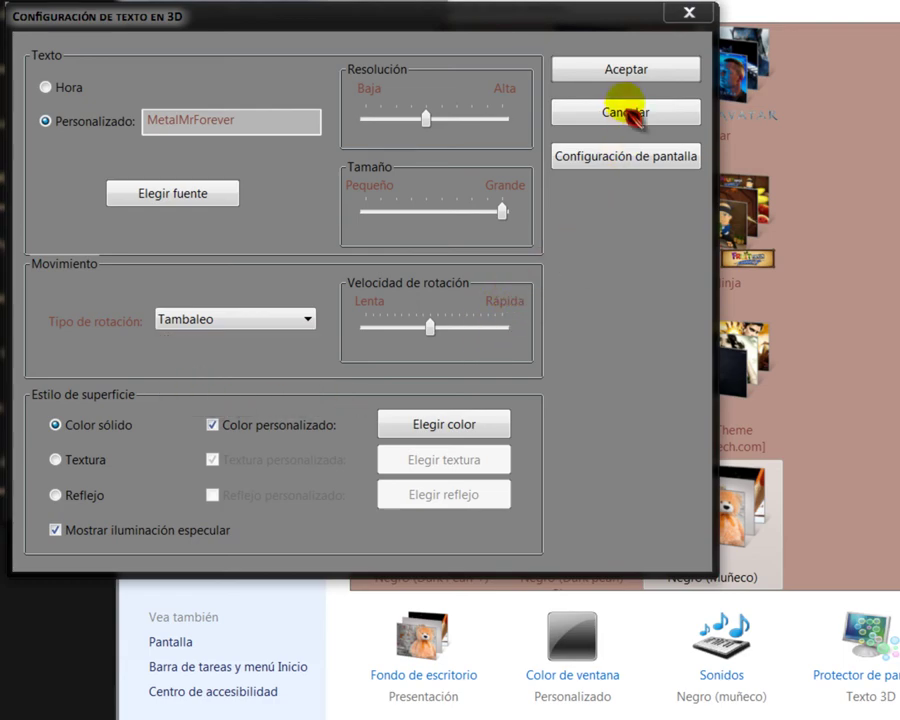
pyautogui.click(622, 74)
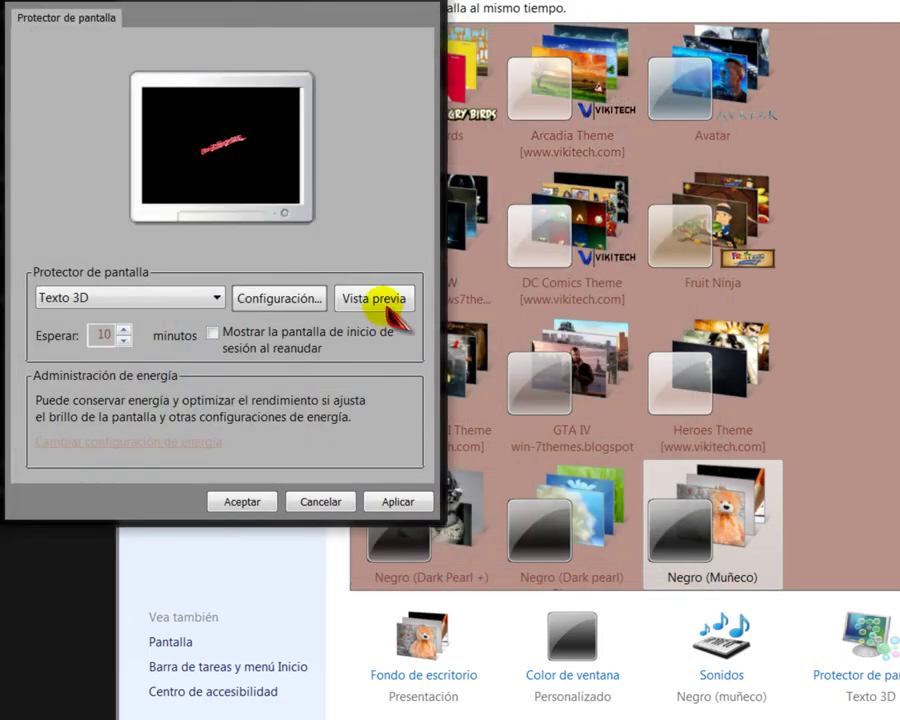
pyautogui.click(376, 298)
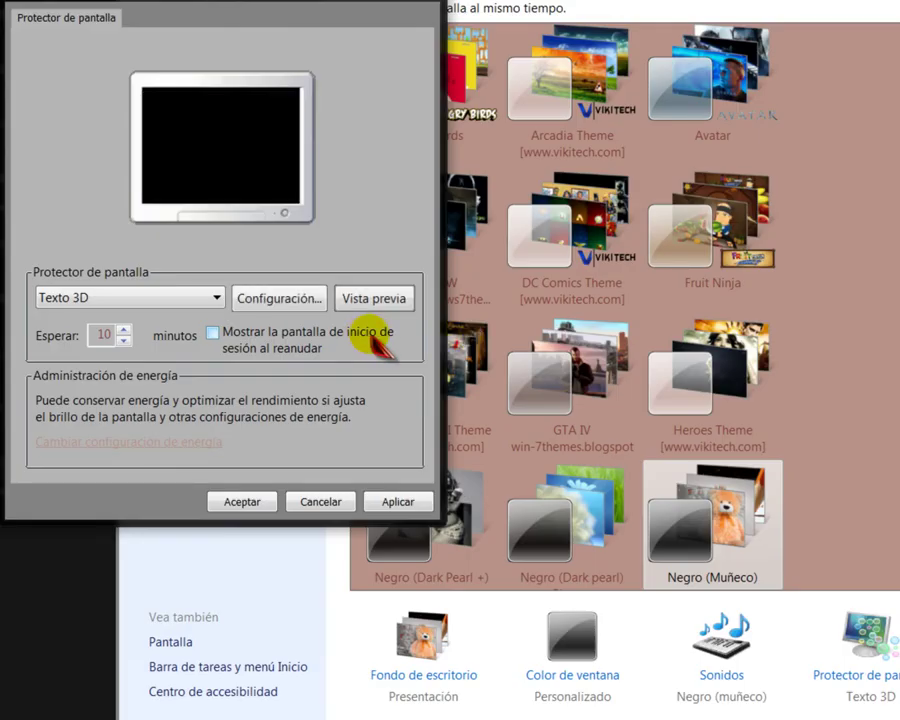
# Set the 3D text's rotation type to Caída, accept the configuration and preview the screen saver
pyautogui.click(291, 301)
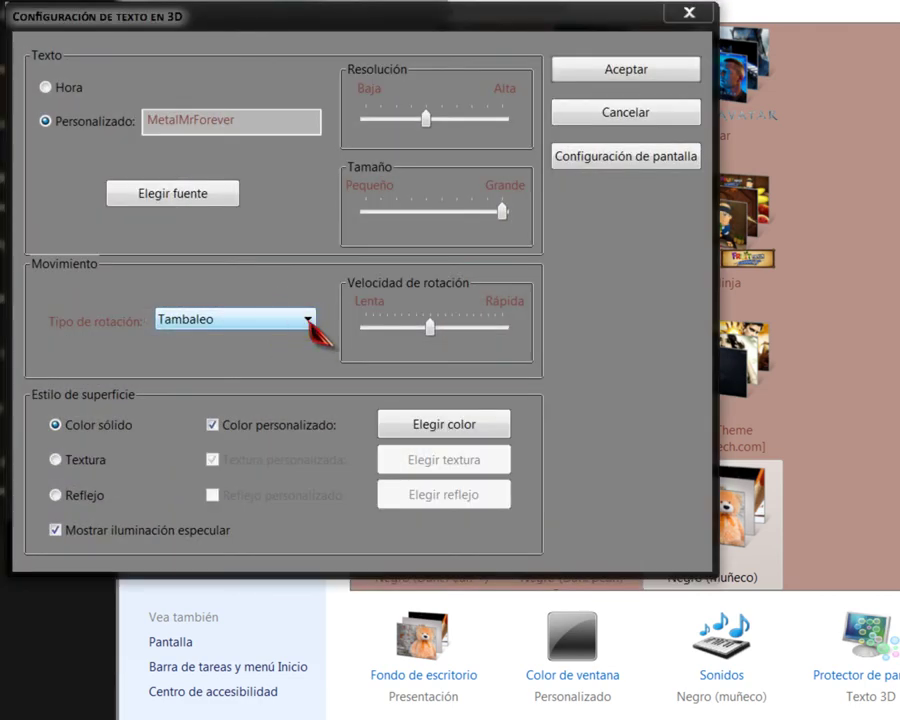
pyautogui.click(309, 321)
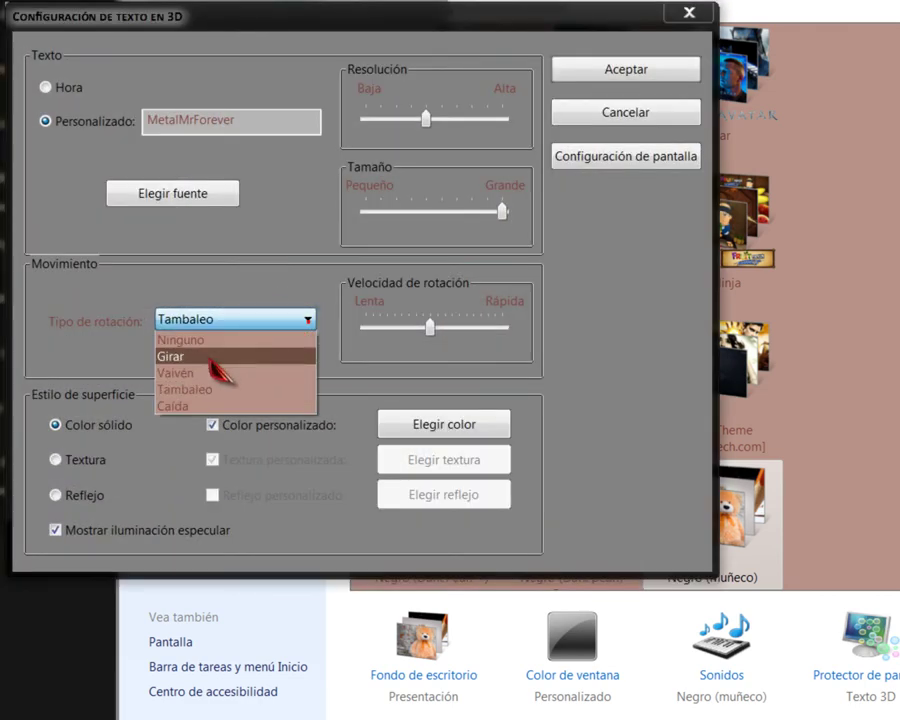
pyautogui.click(186, 408)
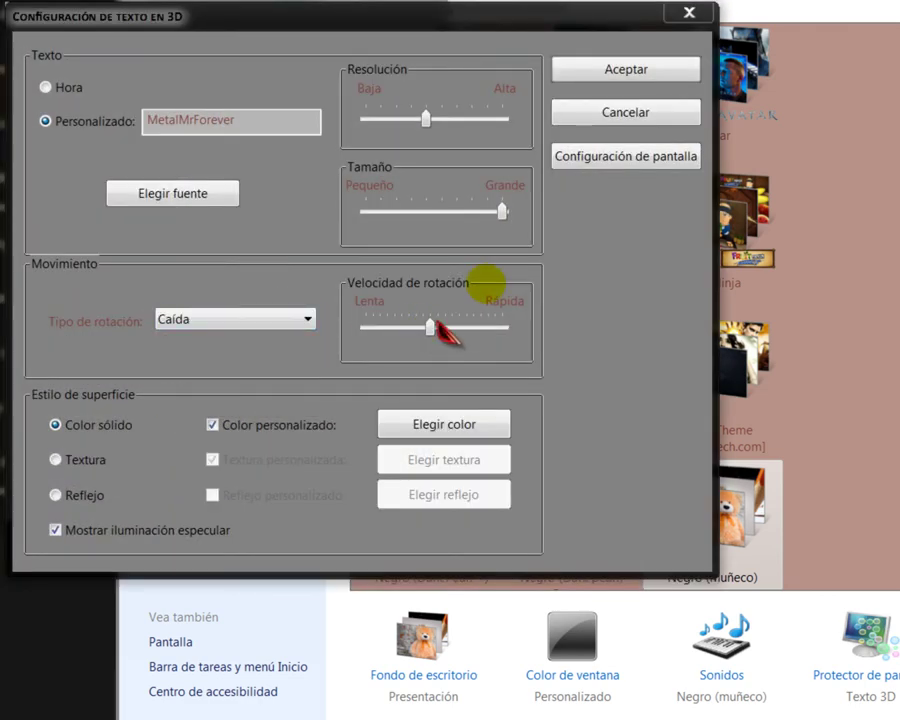
pyautogui.click(608, 72)
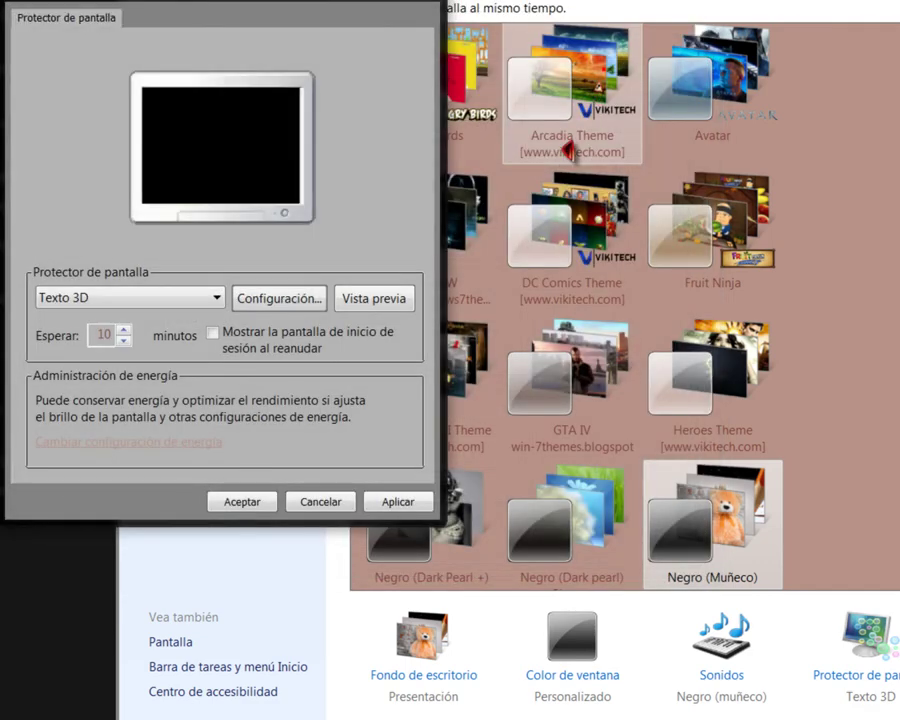
pyautogui.click(390, 305)
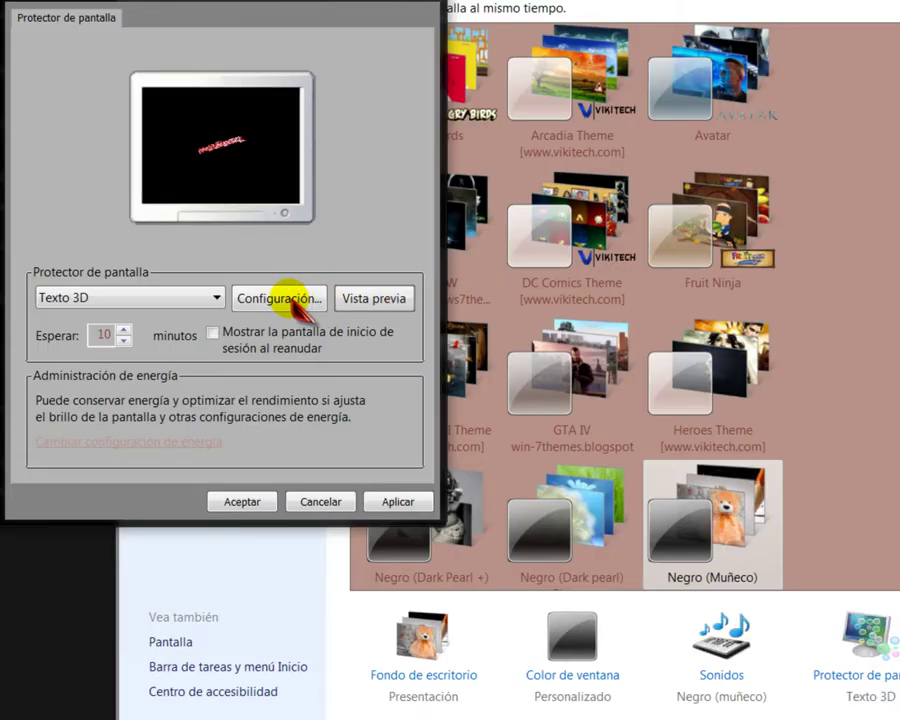
# Reopen the 3D text configuration and set the rotation type back to Tambaleo
pyautogui.click(290, 300)
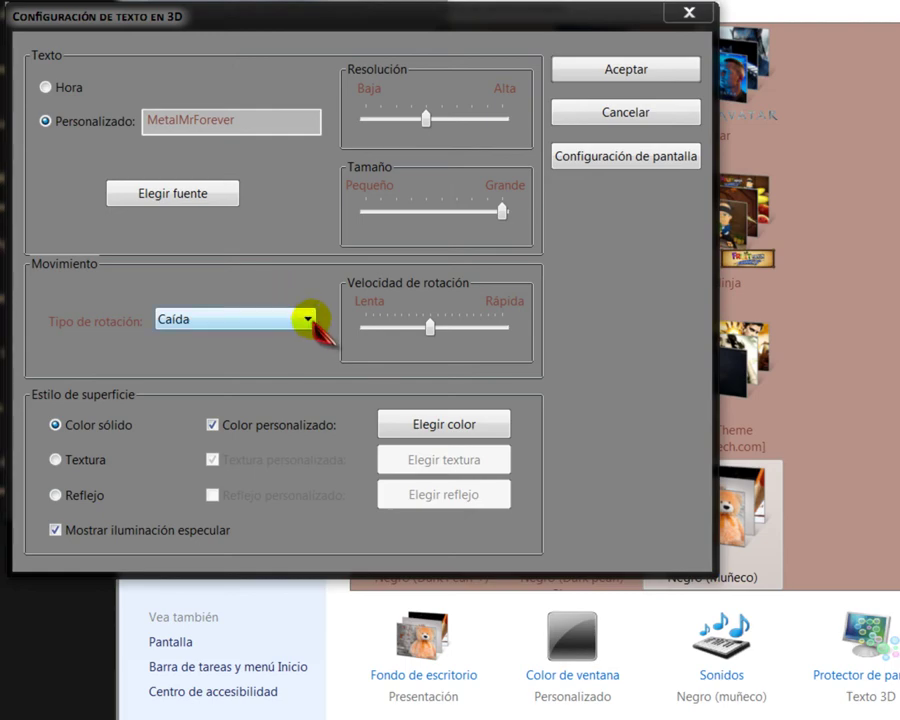
pyautogui.click(309, 319)
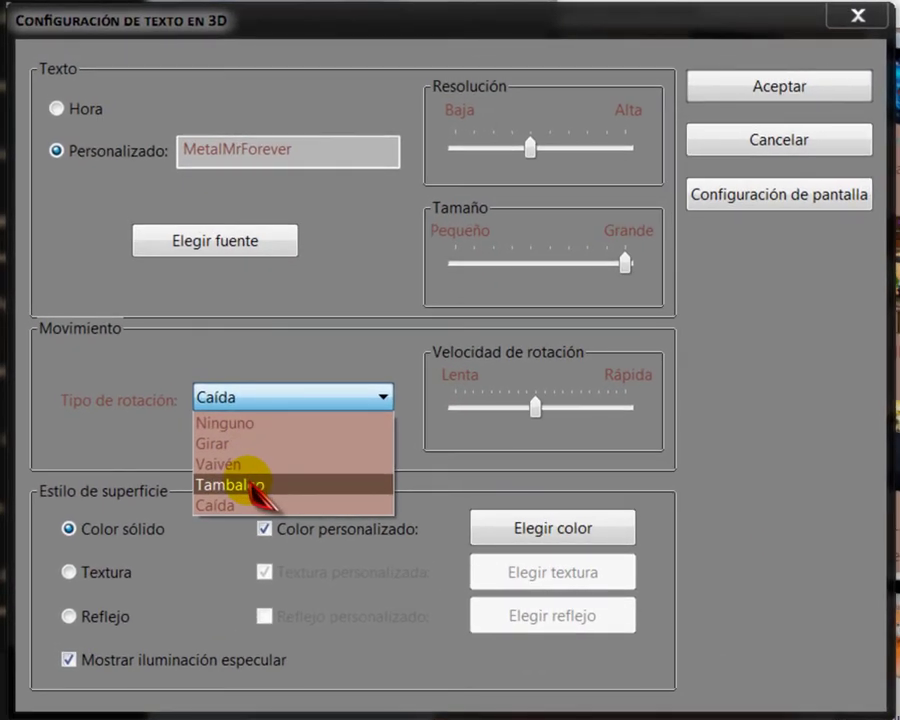
pyautogui.click(258, 488)
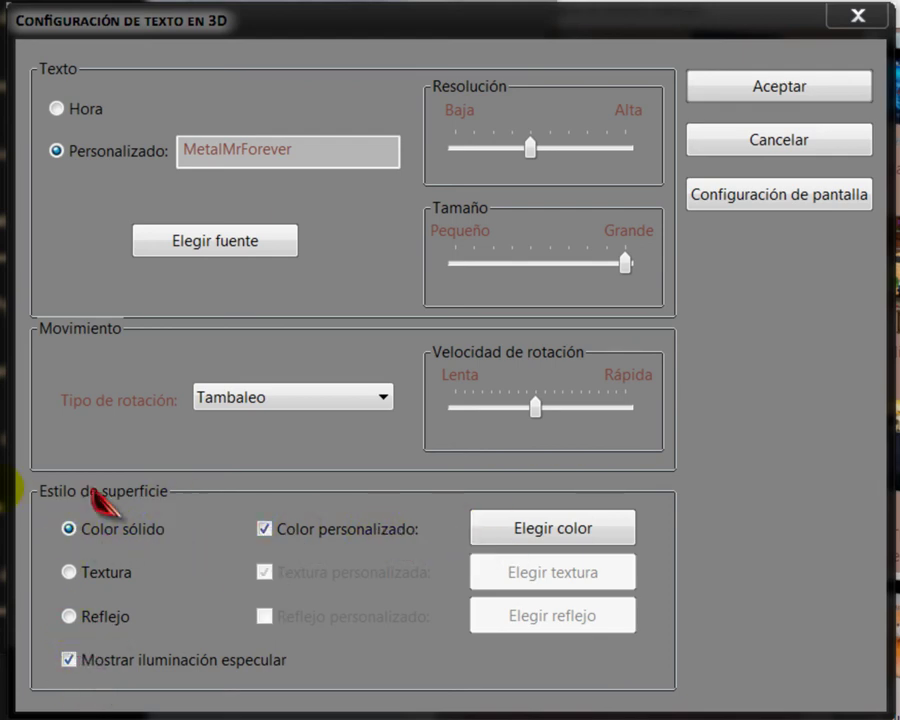
# Try the Textura surface style, return to Color sólido and examine the custom colour choices without picking a new one
pyautogui.click(69, 572)
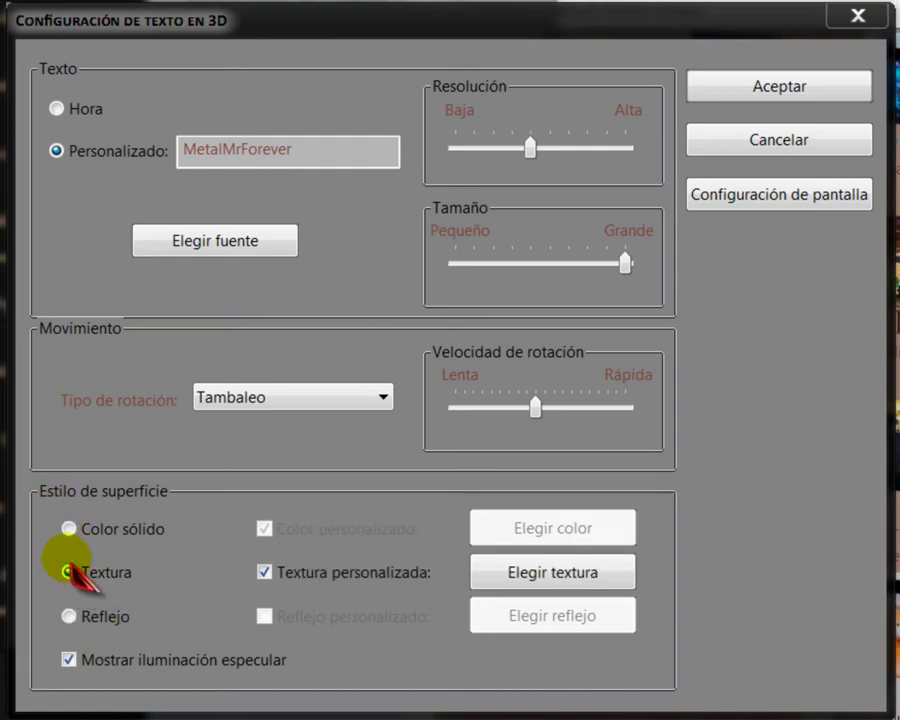
pyautogui.click(69, 528)
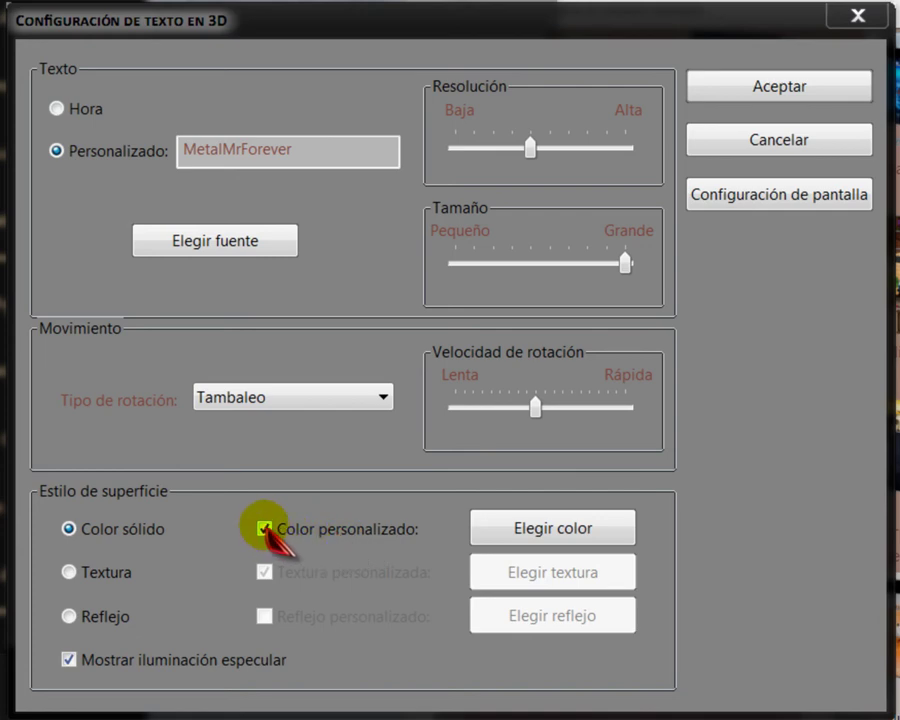
pyautogui.click(575, 528)
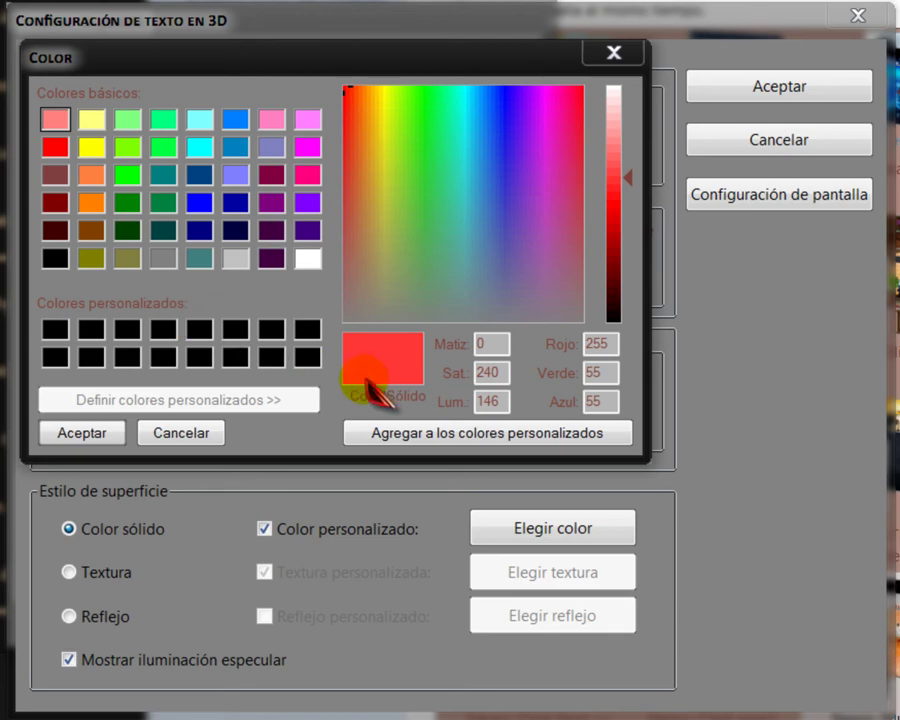
pyautogui.click(614, 52)
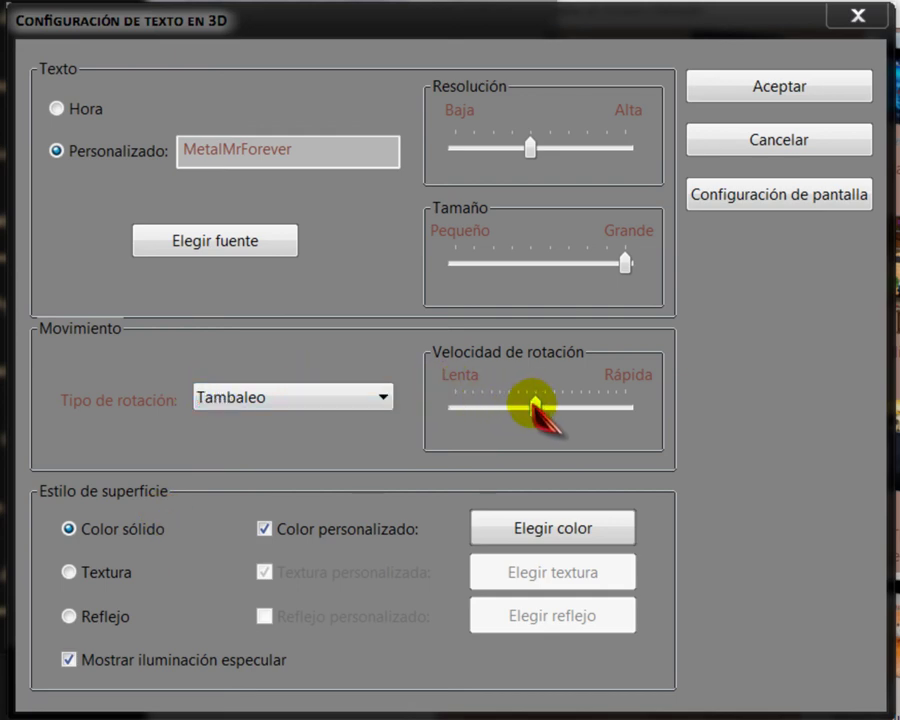
# Lower the 3D text's rotation speed to near the slow end, accept the configuration and preview the screen saver
pyautogui.click(535, 405)
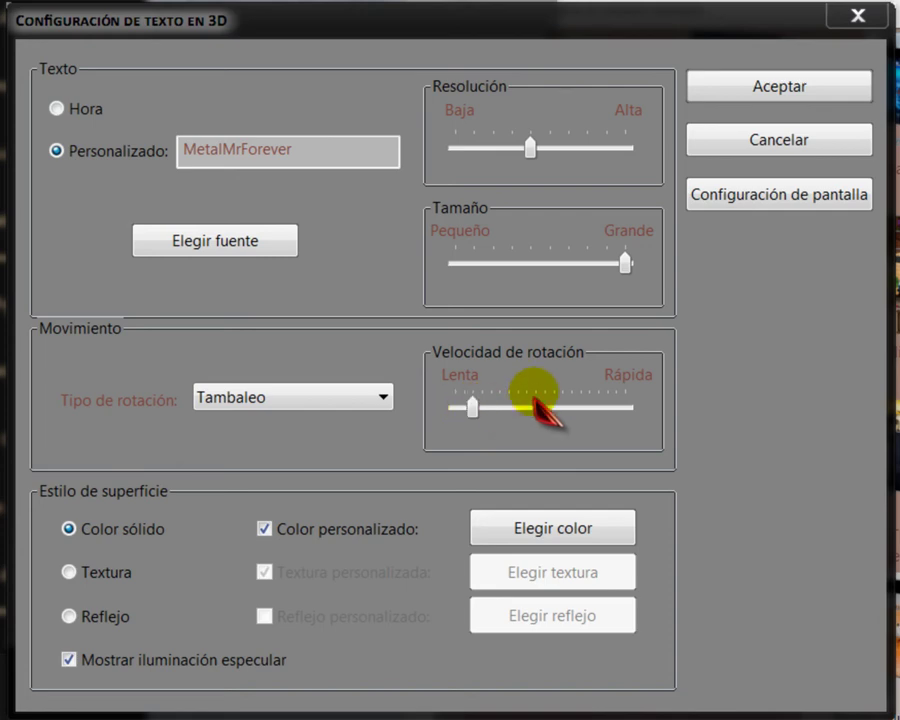
pyautogui.click(776, 88)
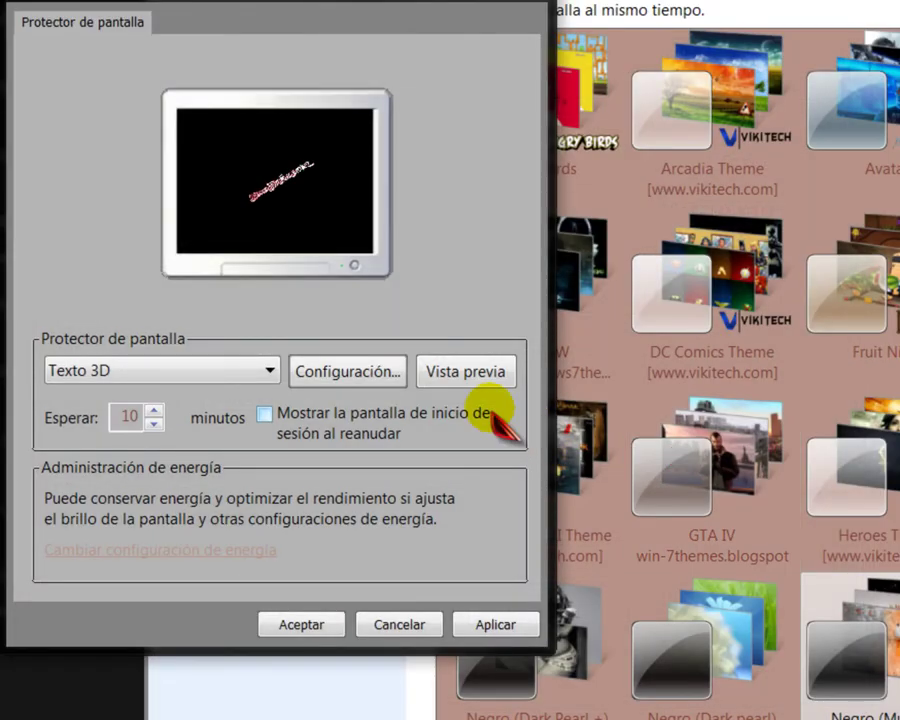
pyautogui.click(486, 378)
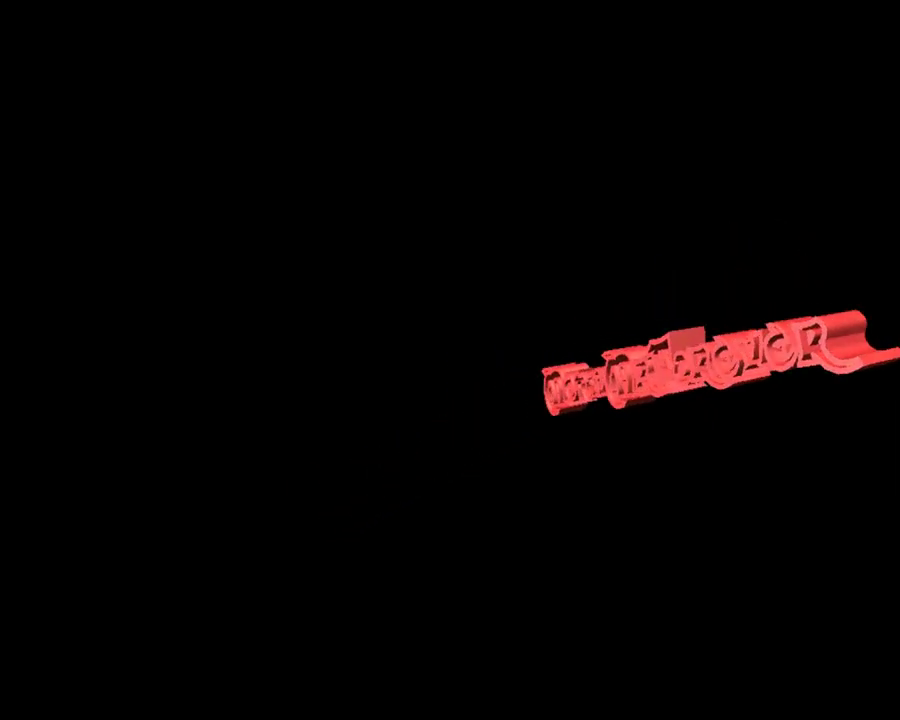
pyautogui.moveTo(341, 281)
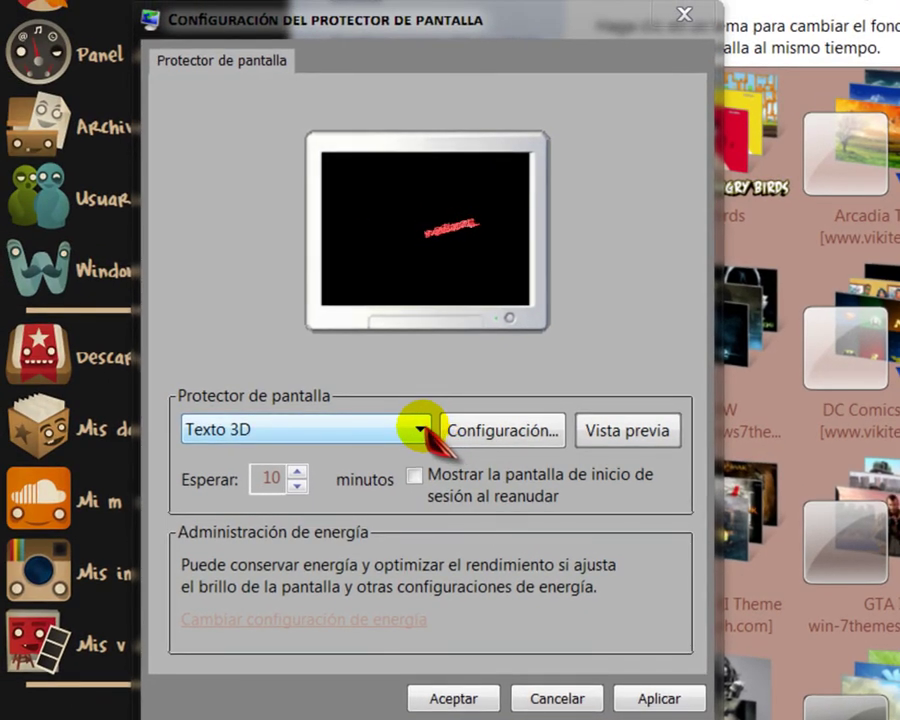
# Switch the screen saver to Burbujas and preview it full screen
pyautogui.click(420, 428)
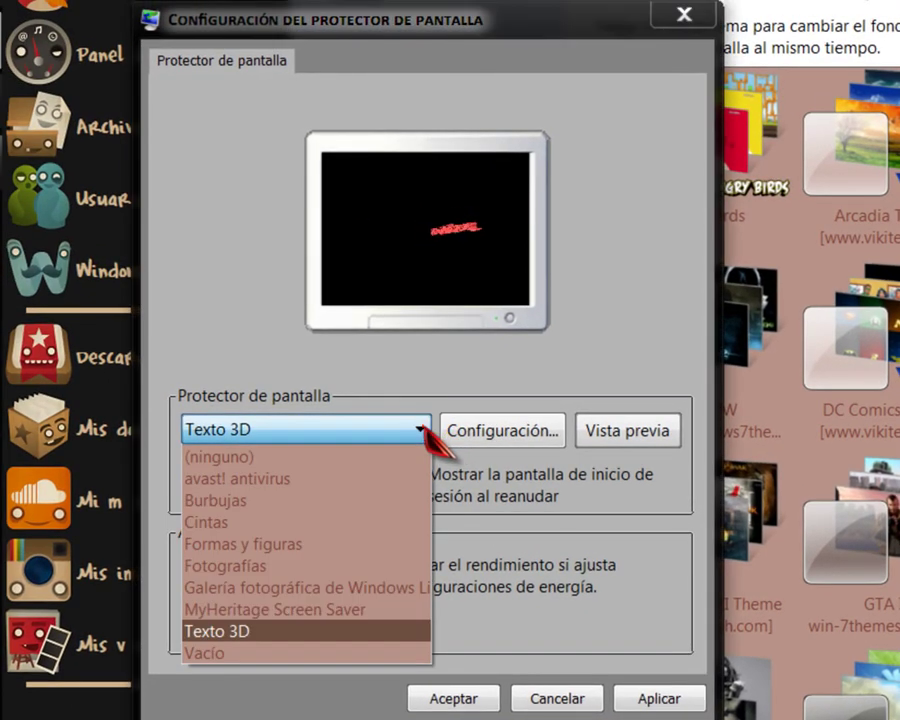
pyautogui.click(228, 500)
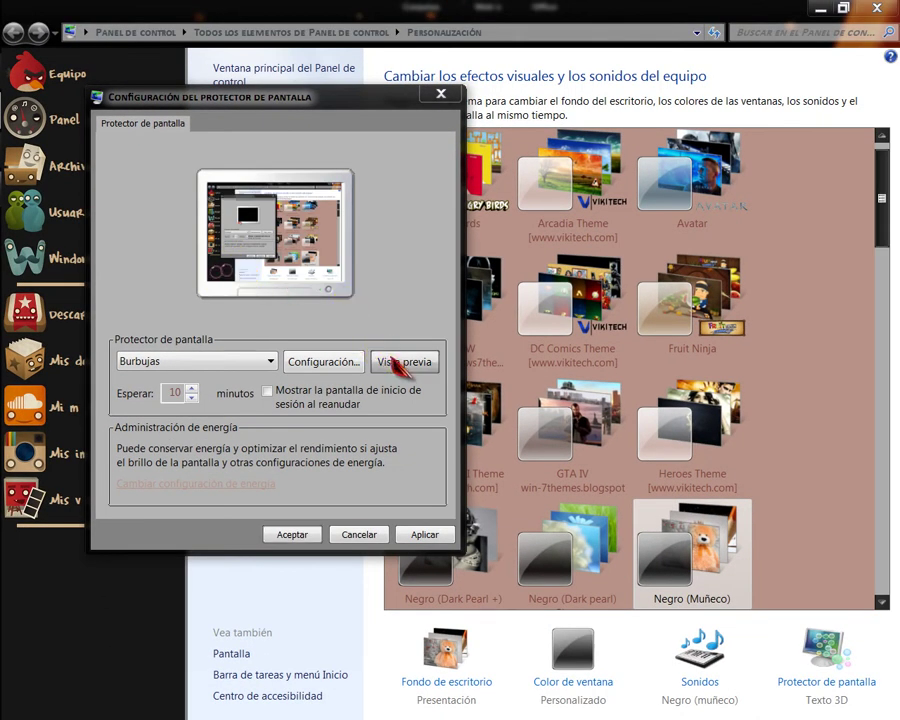
pyautogui.click(393, 358)
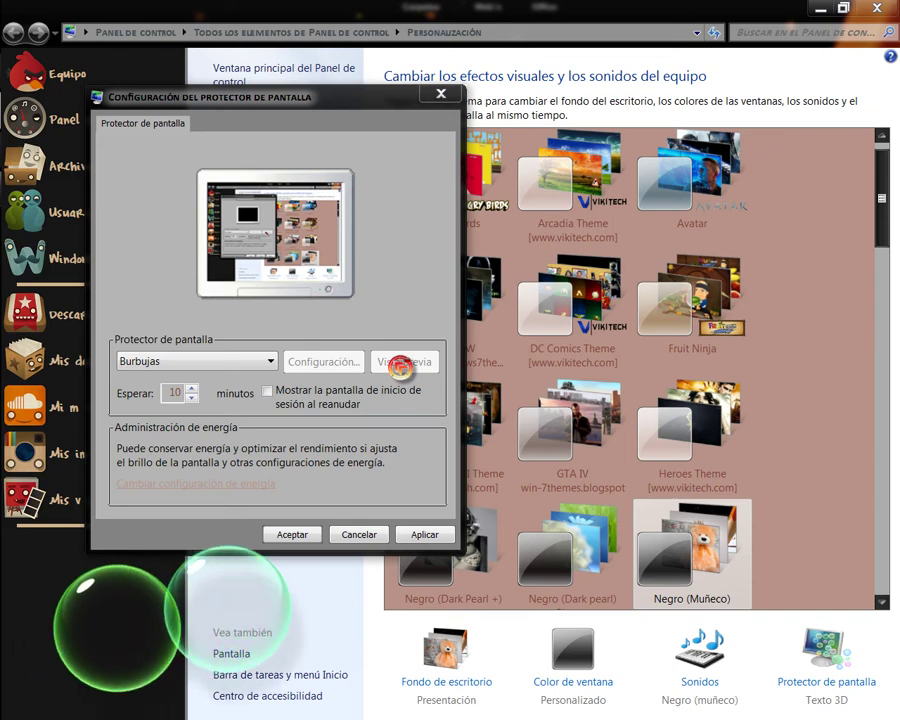
pyautogui.click(389, 490)
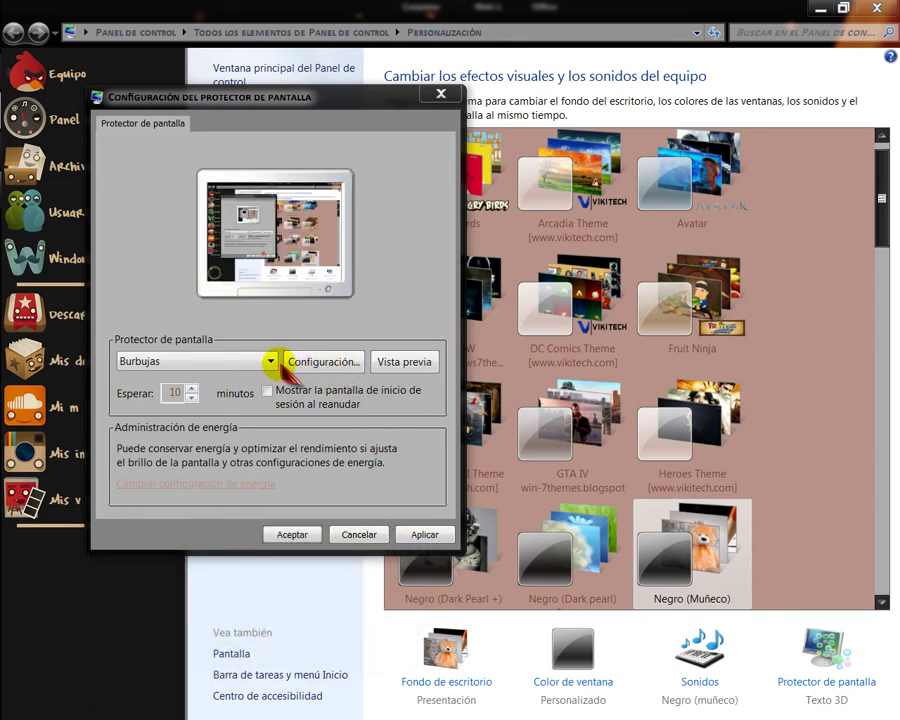
# Switch the screen saver to Cintas and preview it full screen
pyautogui.click(270, 361)
pyautogui.click(169, 421)
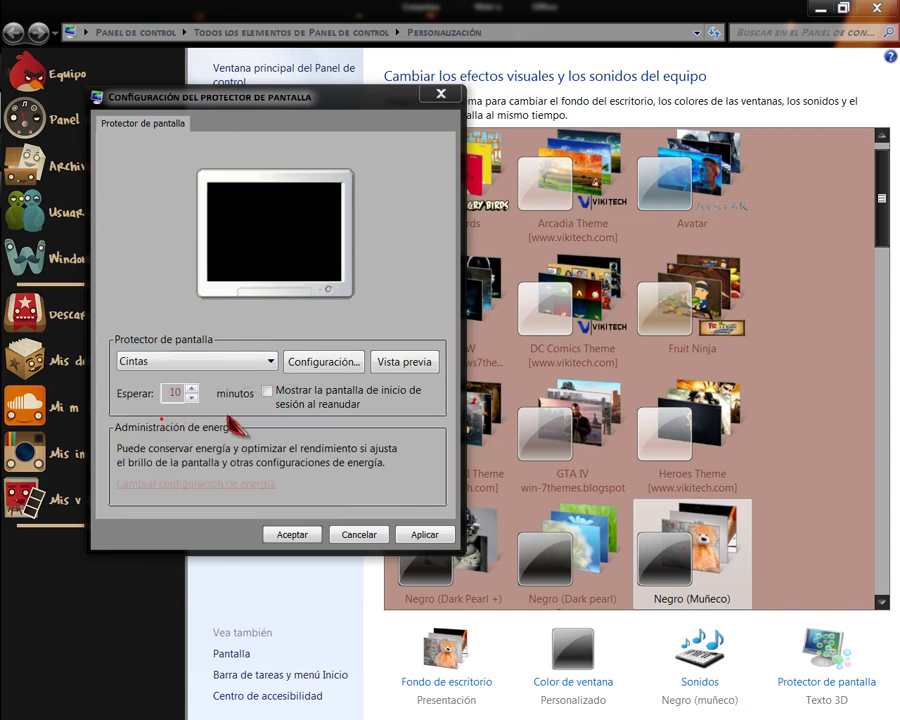
pyautogui.click(403, 362)
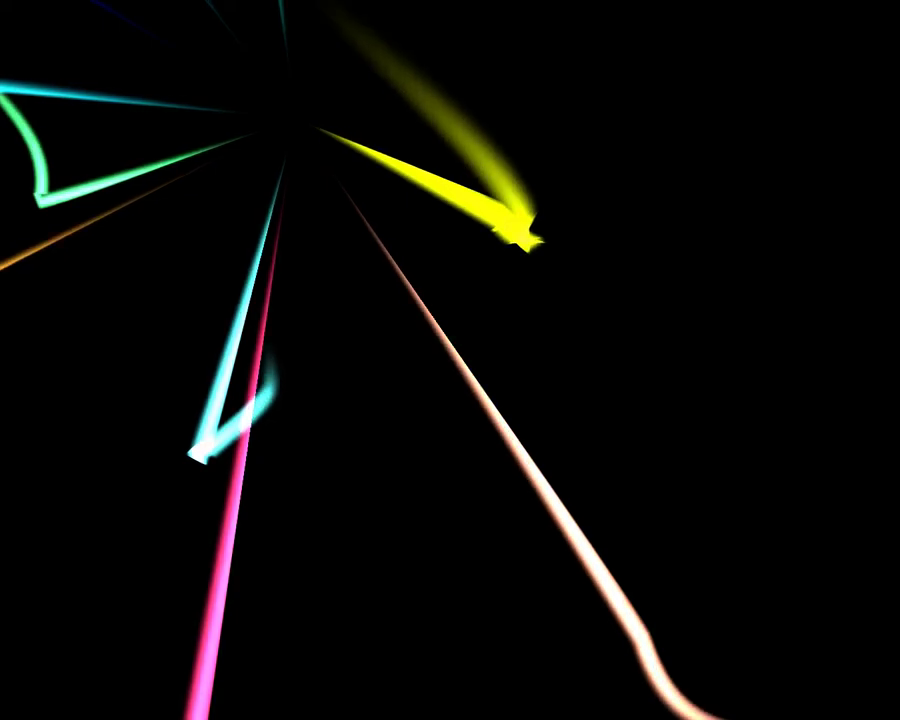
pyautogui.moveTo(452, 373)
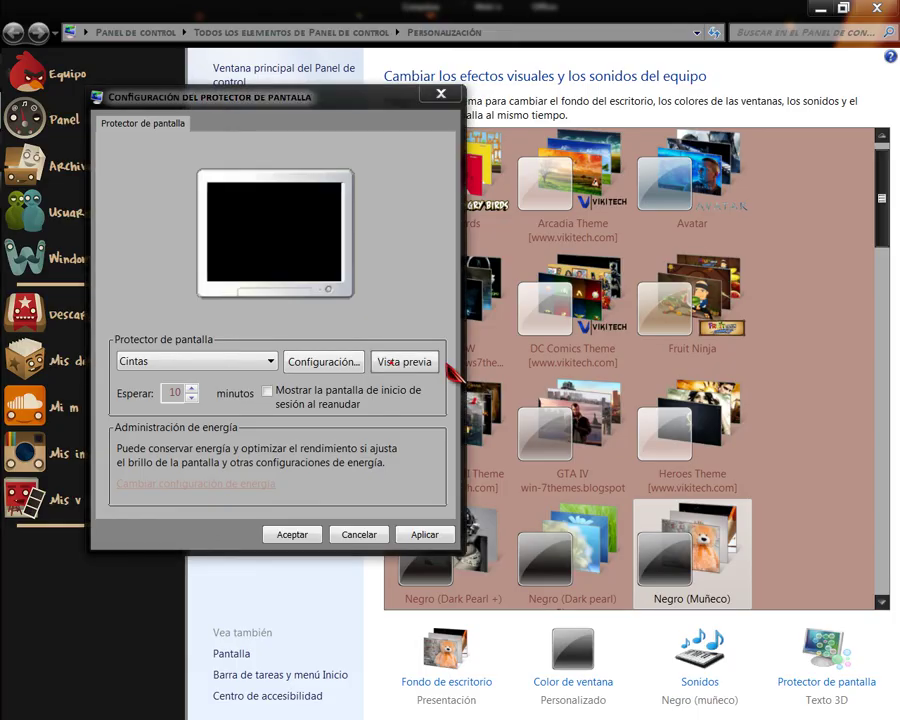
# Switch the screen saver to Formas y figuras, preview it full screen and check its configuration options
pyautogui.click(270, 360)
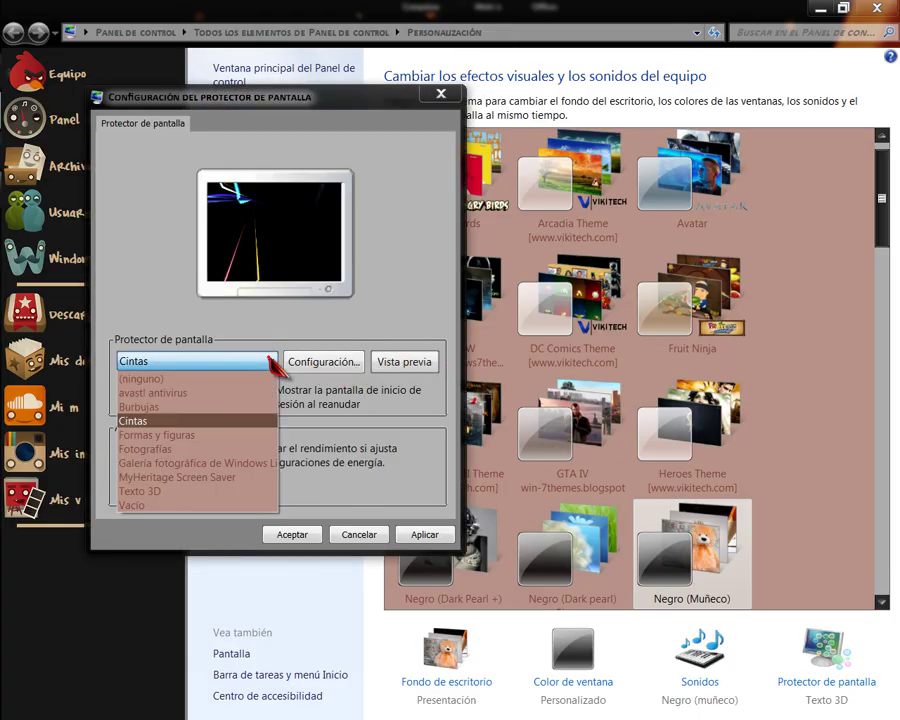
pyautogui.click(190, 436)
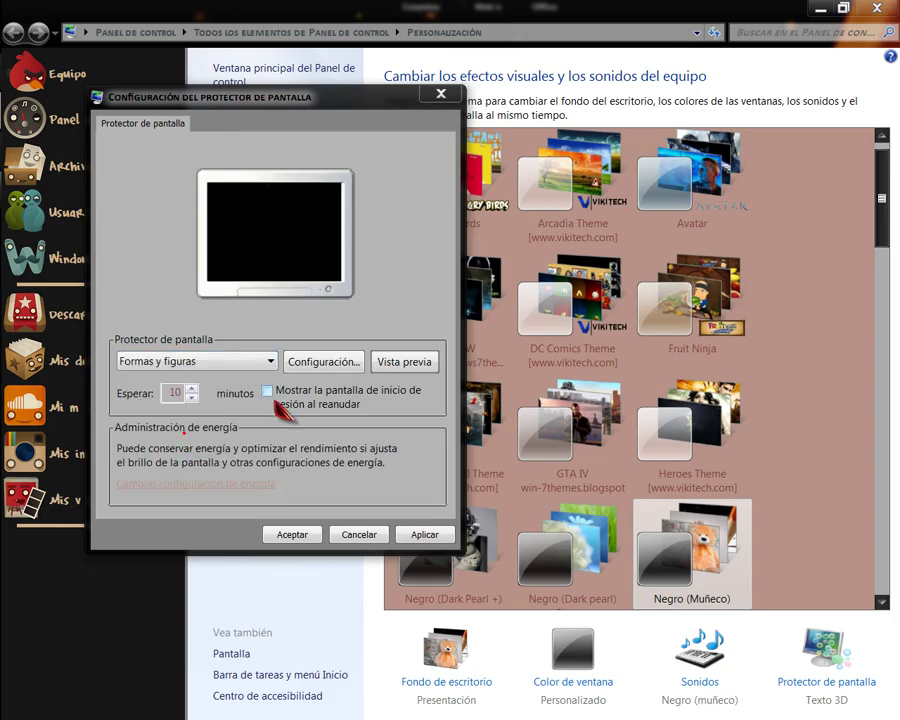
pyautogui.click(404, 362)
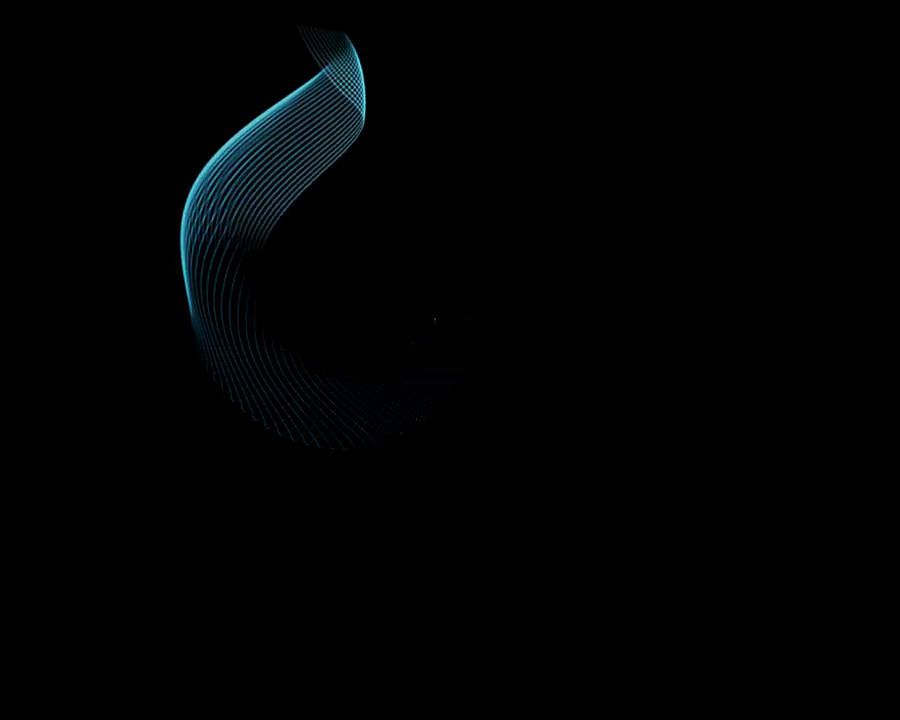
pyautogui.moveTo(412, 362)
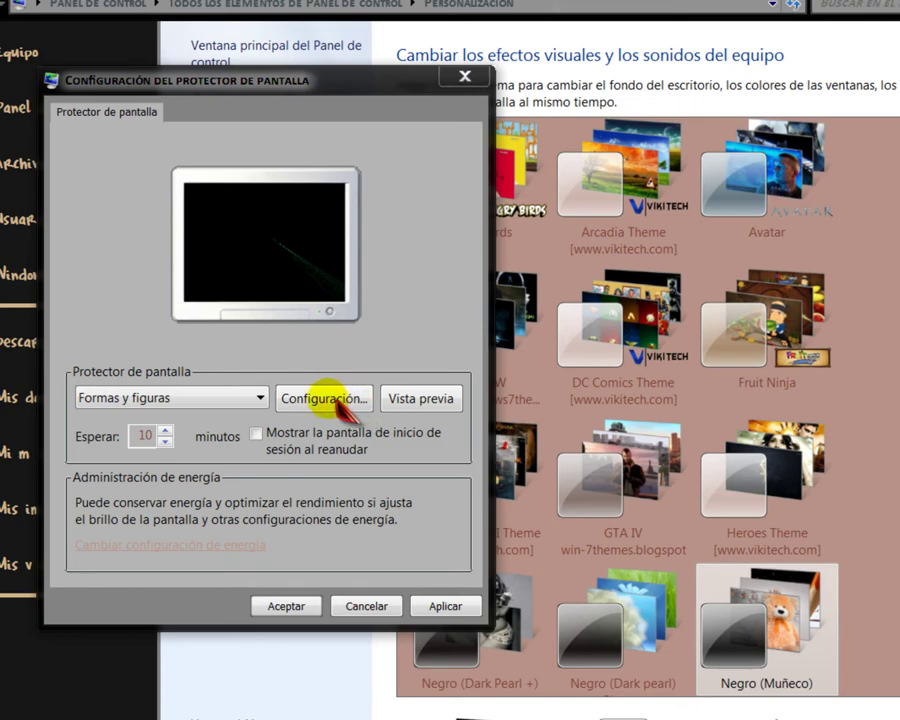
pyautogui.click(320, 398)
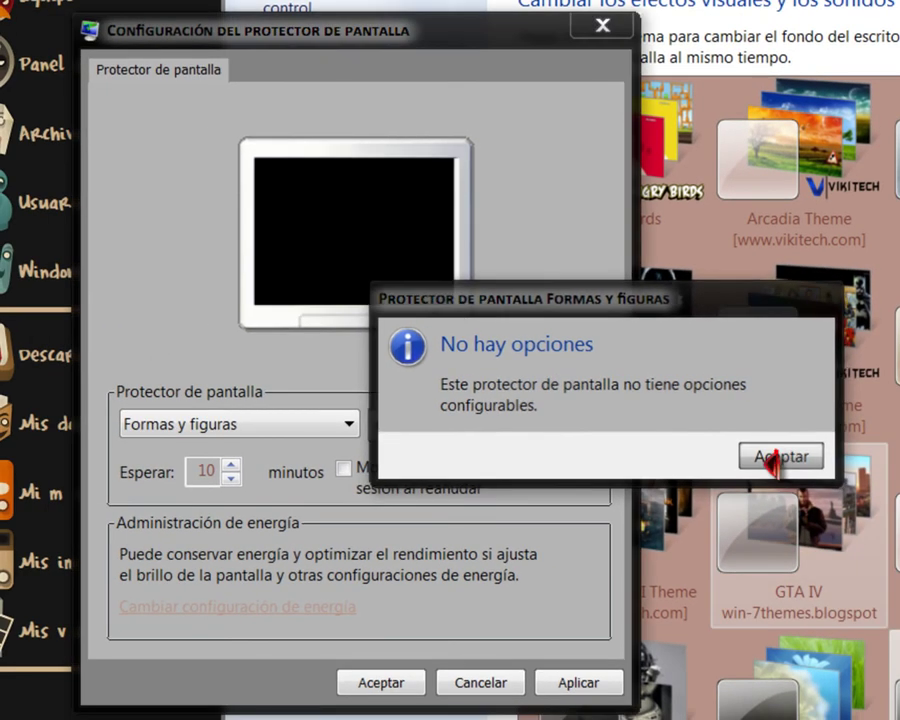
pyautogui.click(773, 458)
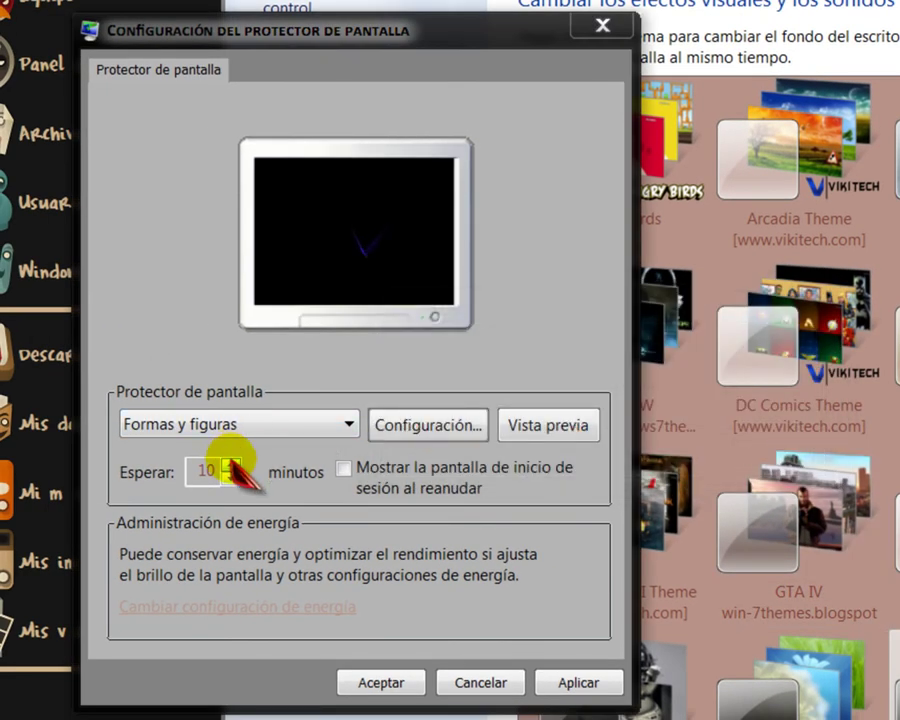
# Switch the screen saver to Fotografías and check its picture folder and slideshow options without saving changes
pyautogui.click(350, 425)
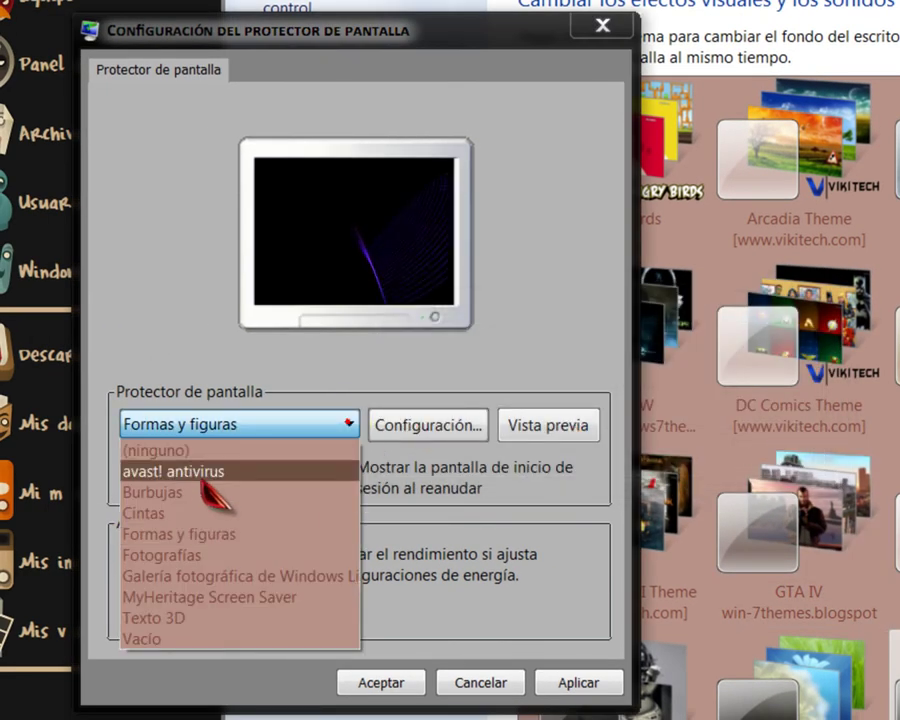
pyautogui.click(190, 556)
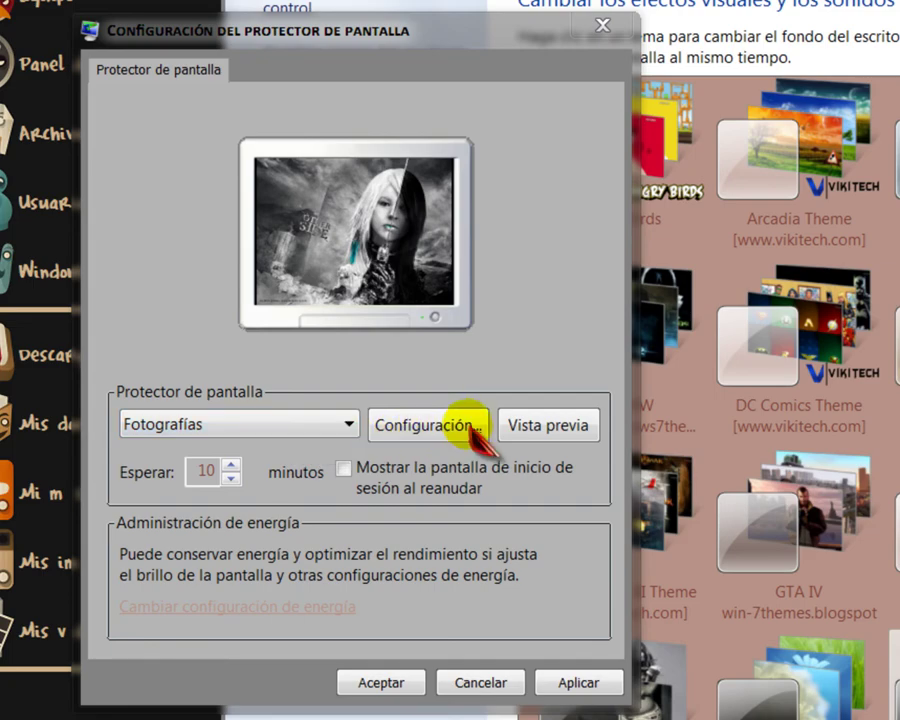
pyautogui.click(430, 424)
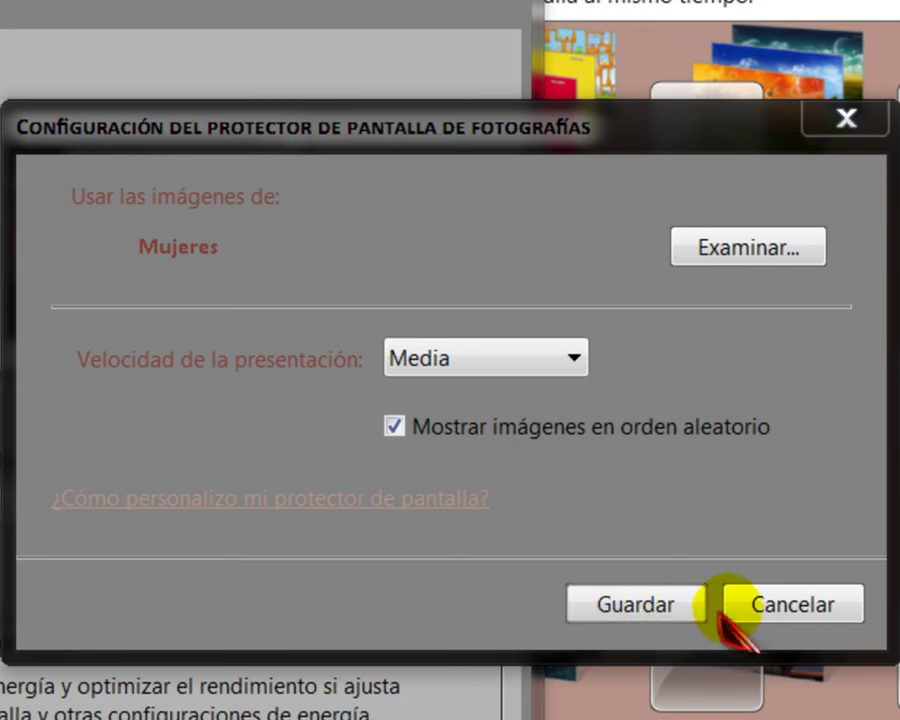
pyautogui.click(765, 612)
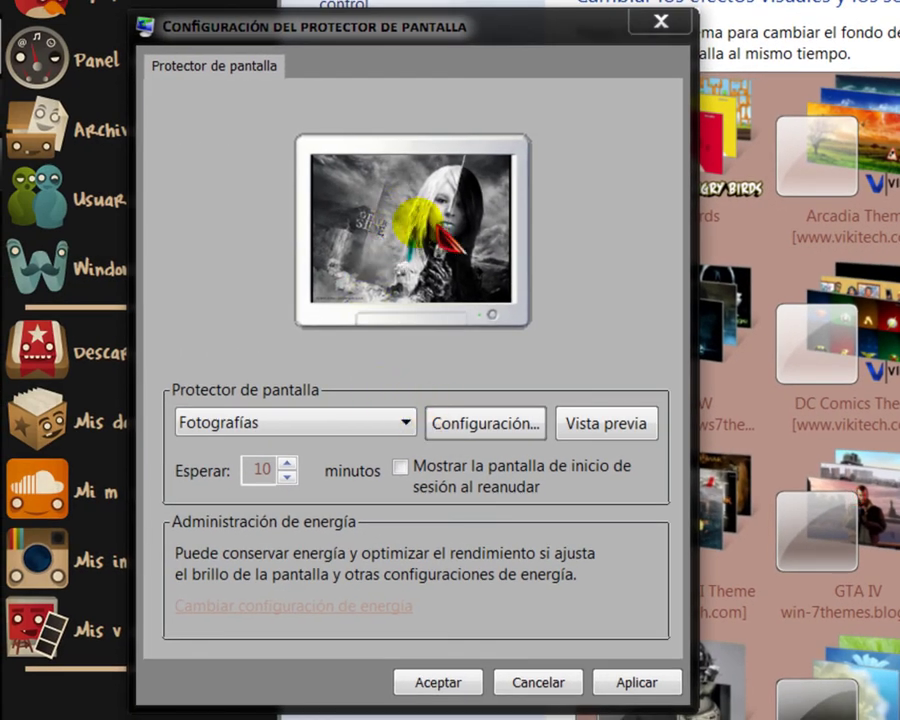
# Preview the Fotografías screen saver full screen and return to its settings
pyautogui.click(597, 424)
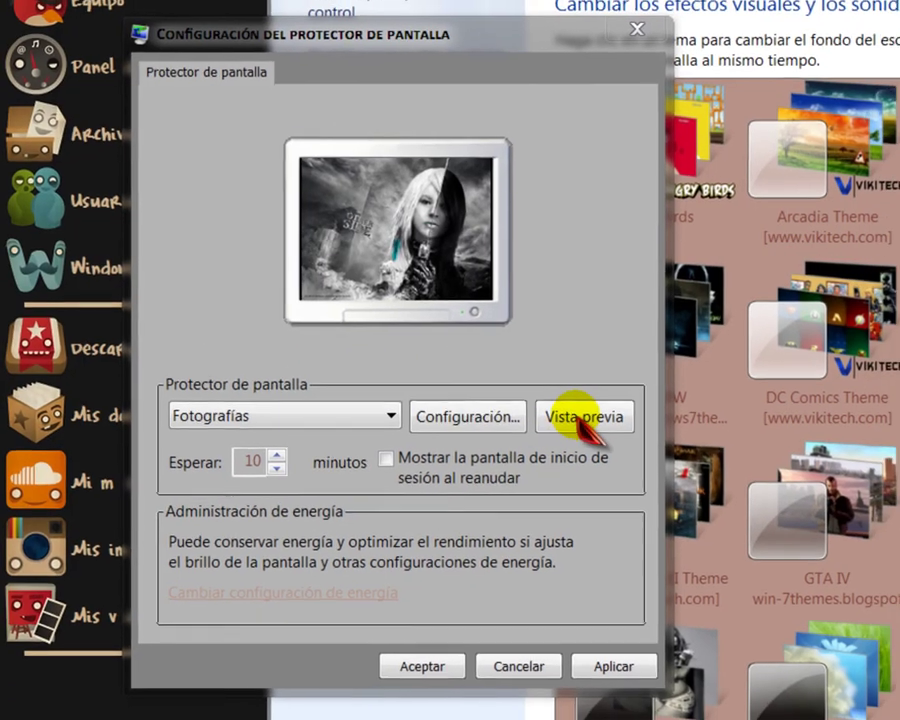
pyautogui.click(606, 423)
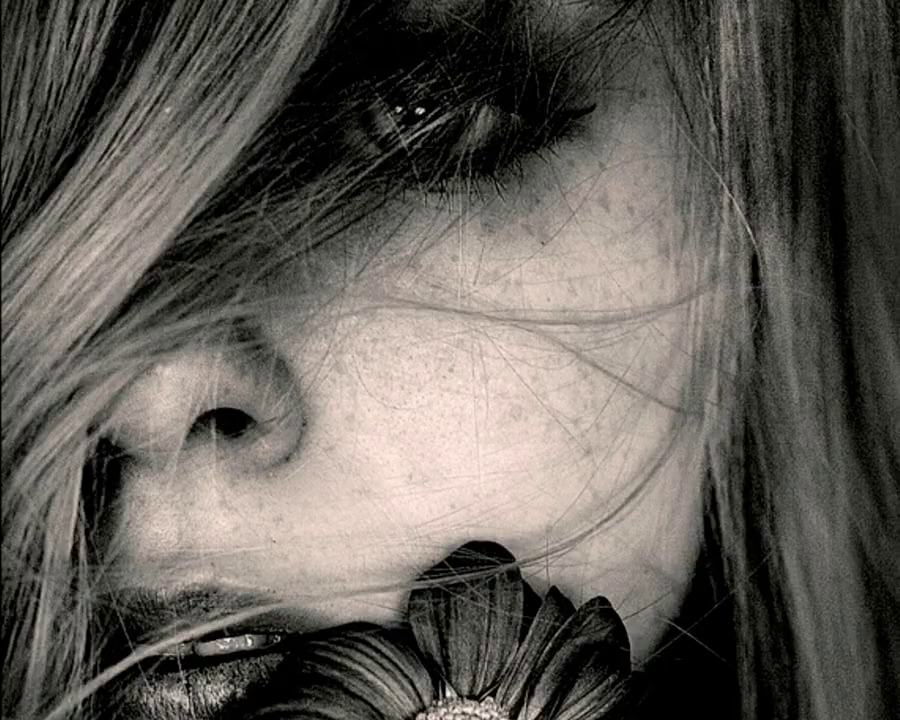
pyautogui.moveTo(432, 331)
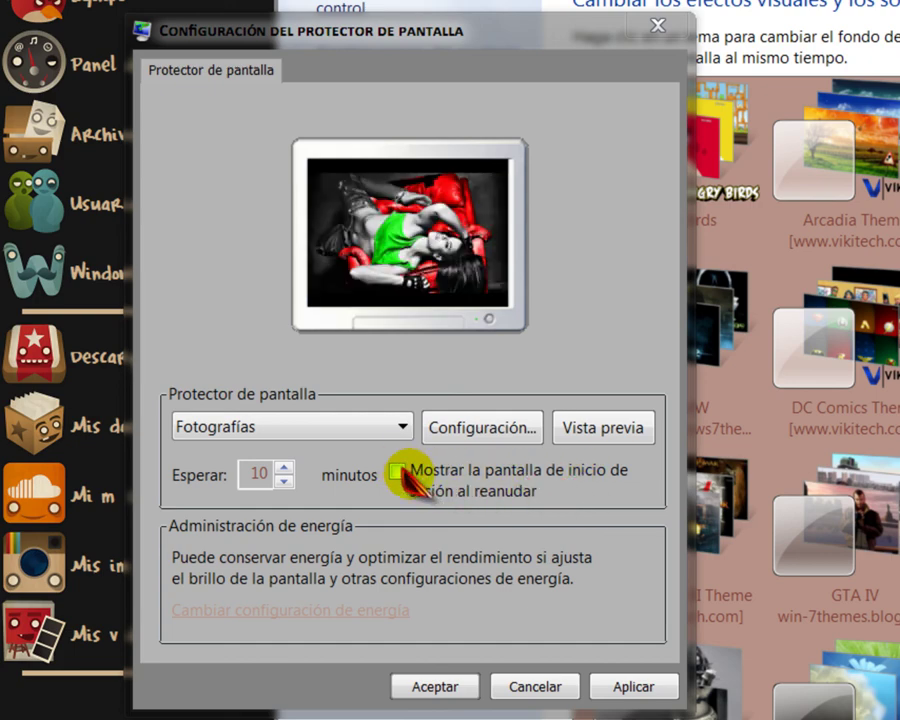
# Cancel the screen saver settings without applying the selection and minimize the Personalización window to show the desktop
pyautogui.click(553, 686)
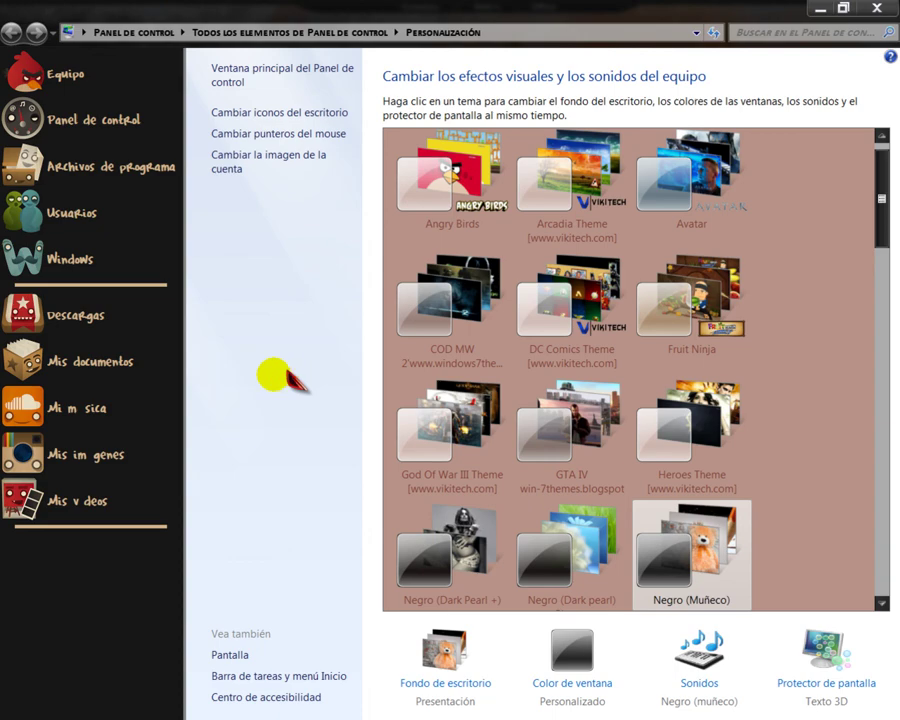
pyautogui.click(822, 10)
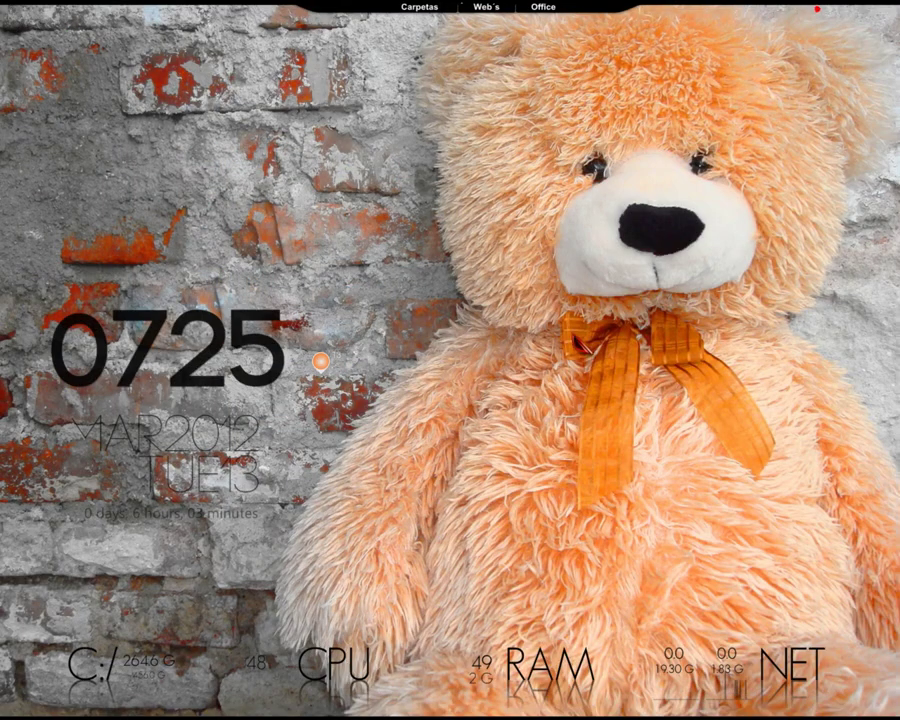